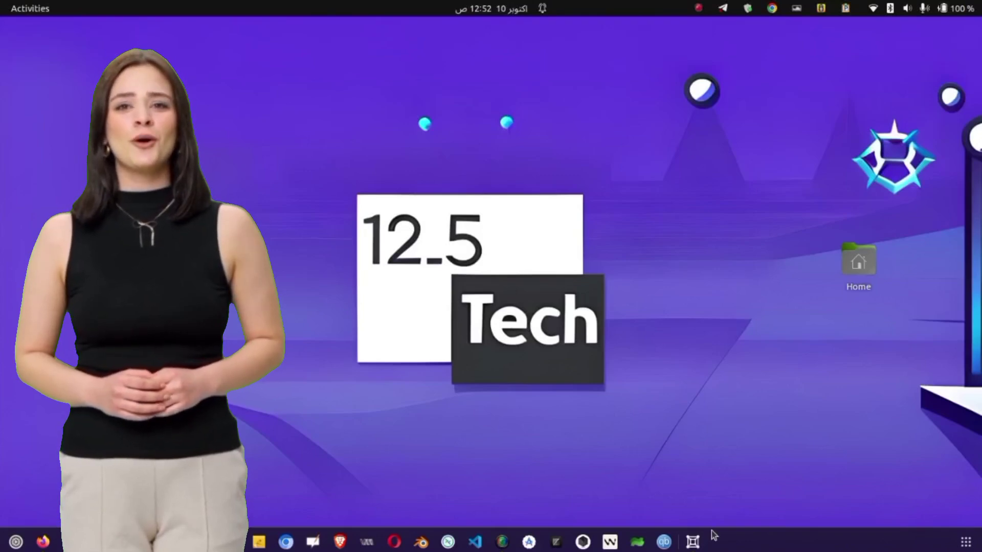
- Run scrcpy from a new terminal to mirror the phone's screen
key(ctrl+alt+t)
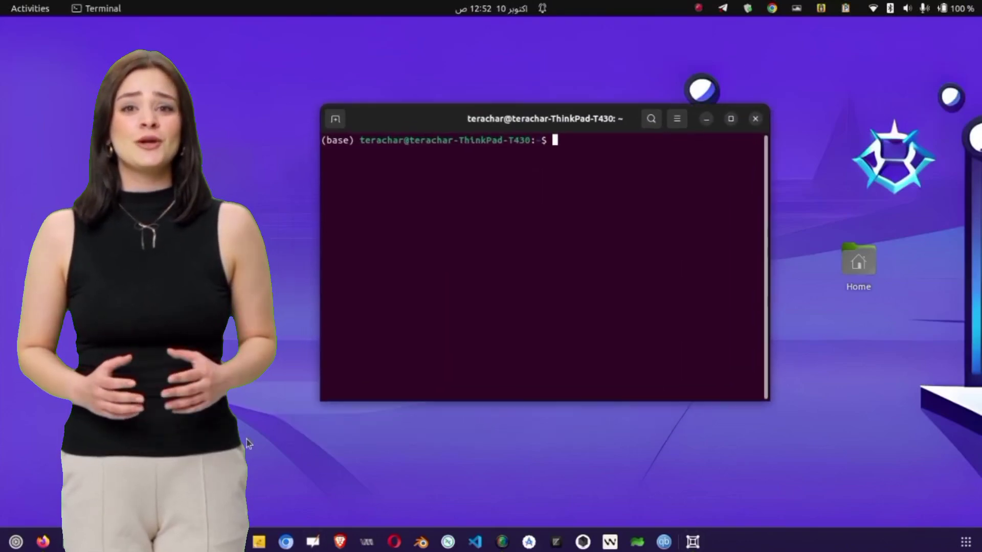
text(scrcpy)
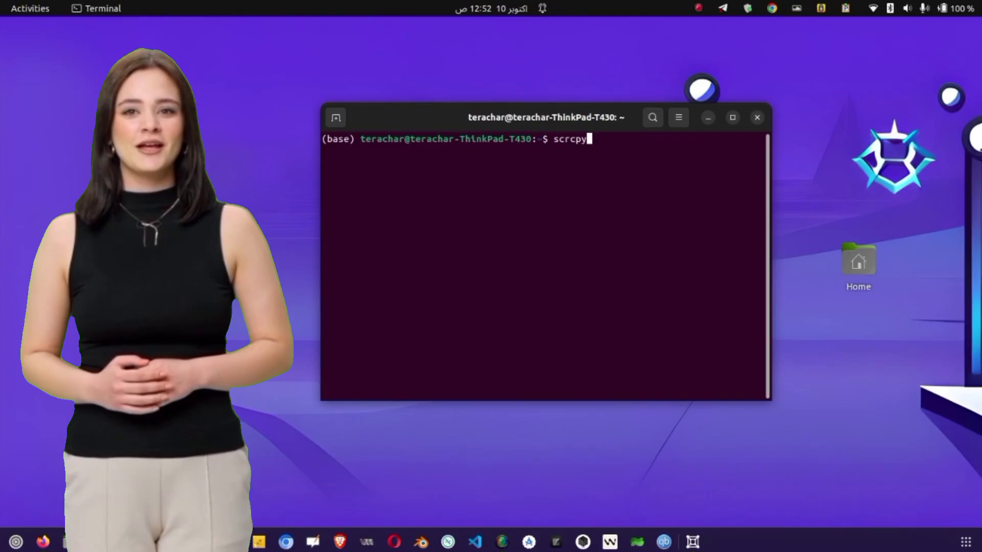
key(Return)
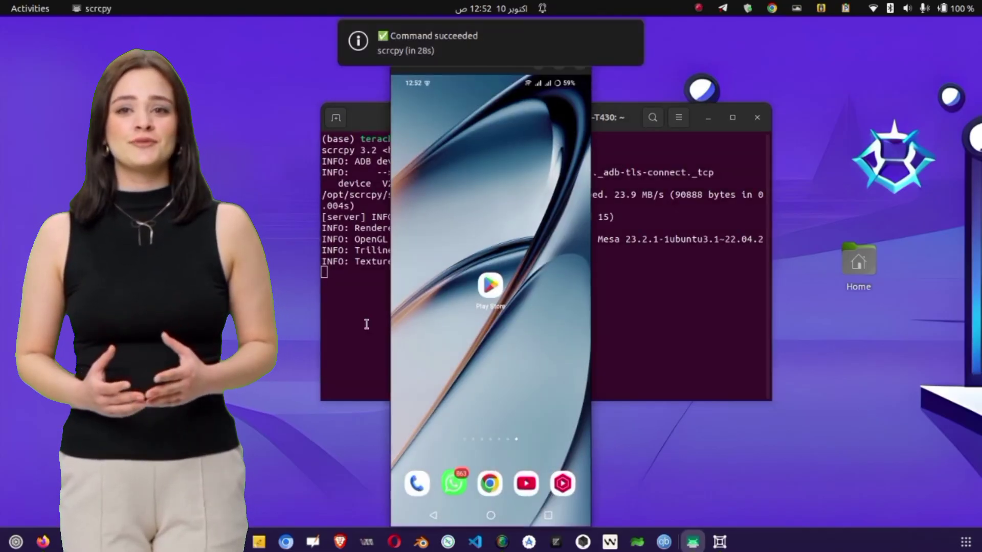
- Move the phone mirror window to the right, keep it always on top, and minimize the terminal
drag(502, 54, 883, 50)
right_click(879, 55)
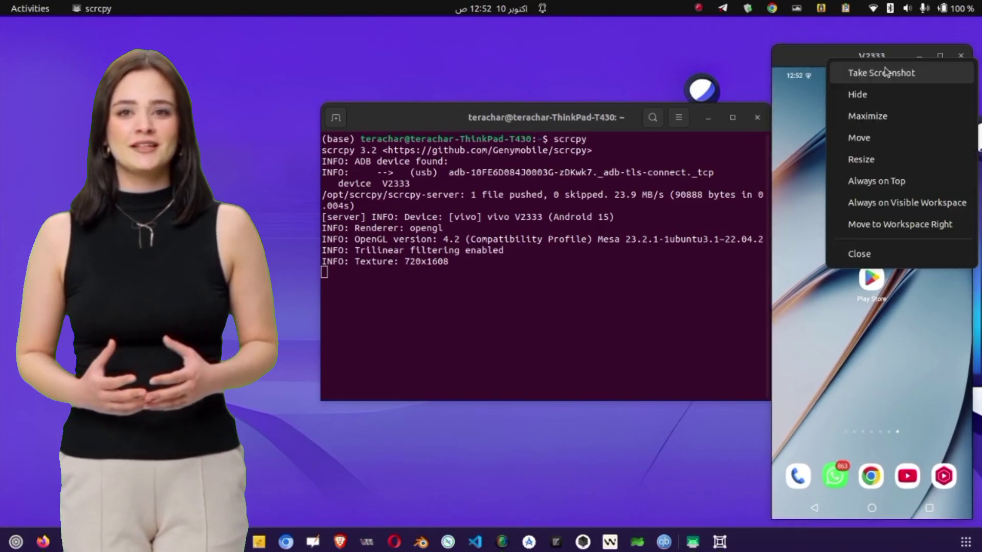
click(906, 190)
click(639, 118)
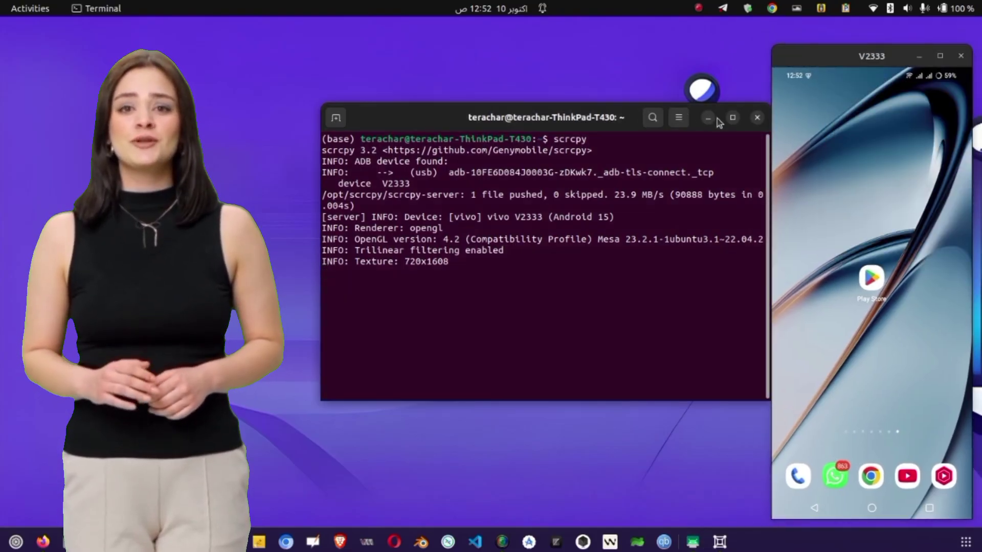
click(710, 118)
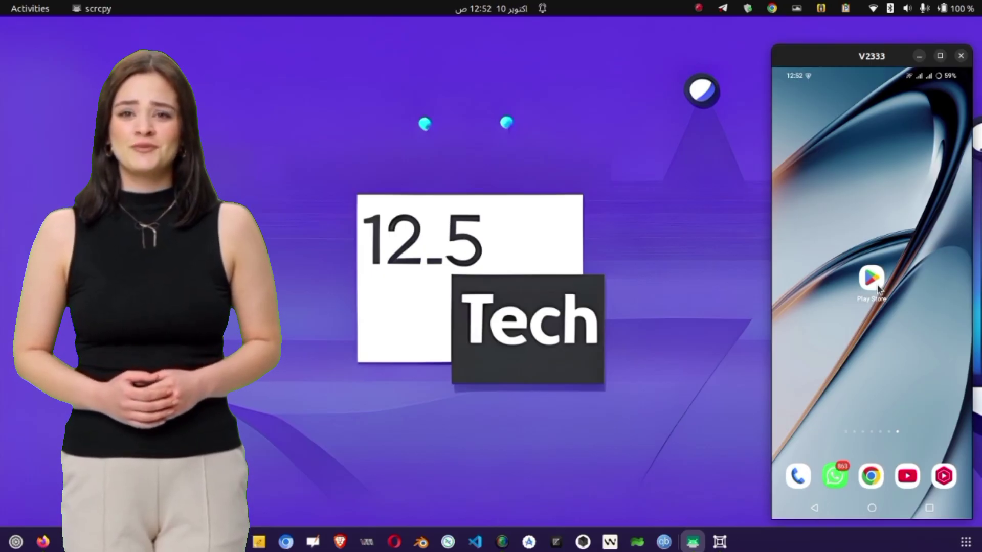
- Search the Play Store for 'http injector'
click(872, 278)
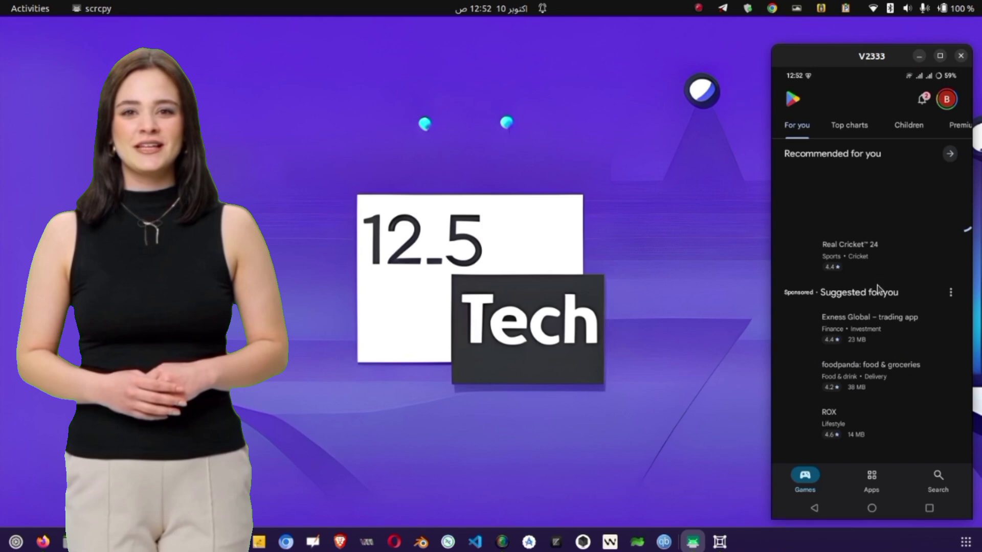
click(929, 478)
click(844, 100)
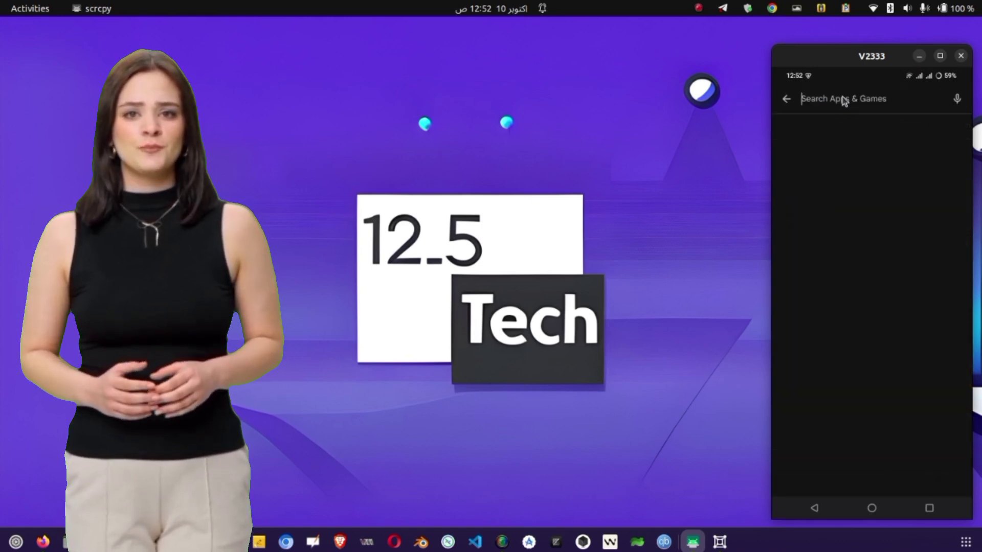
text(htt)
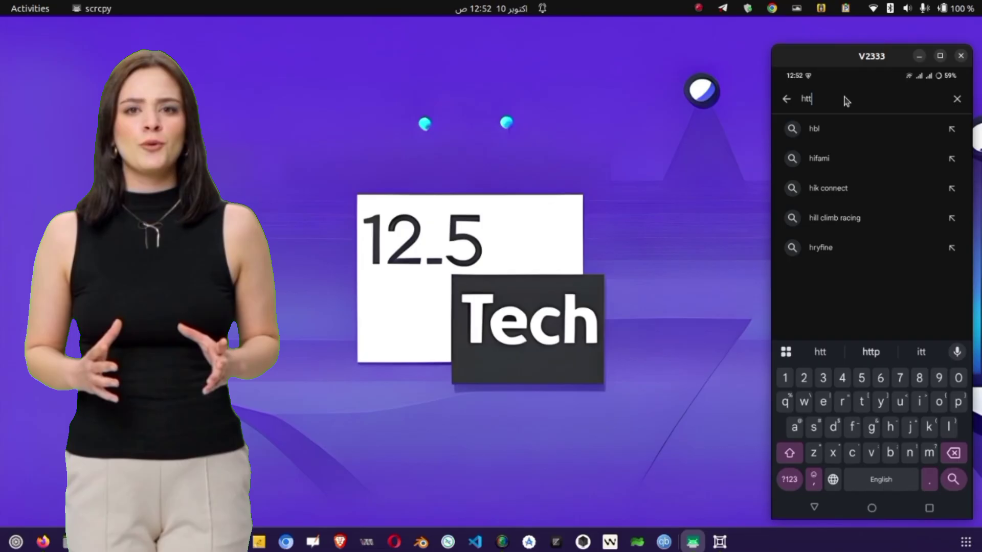
text(p inje)
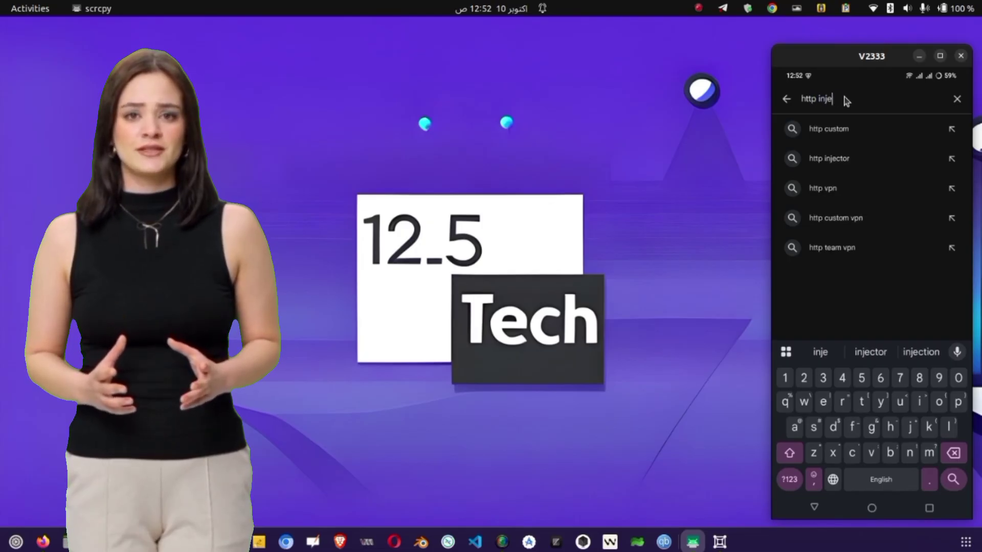
text(ctor)
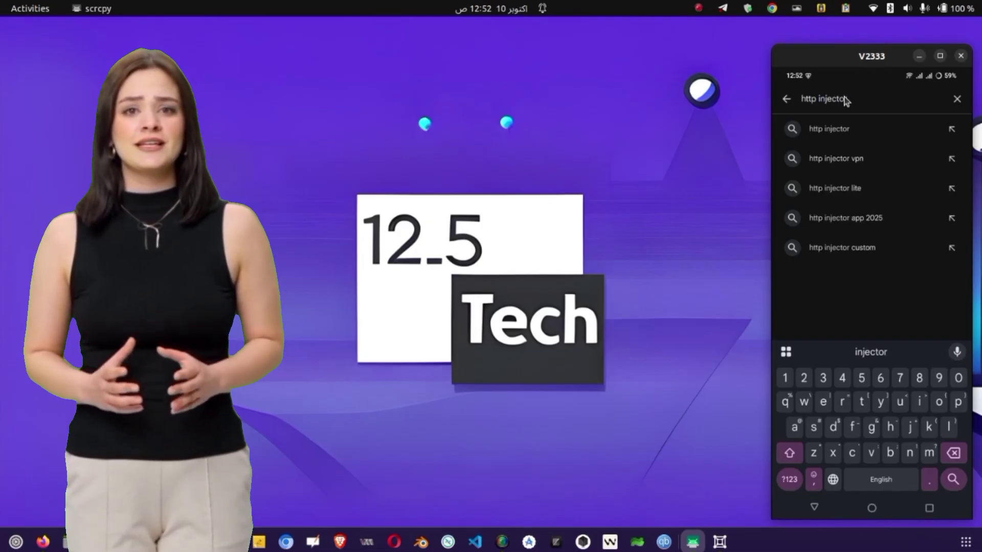
key(Return)
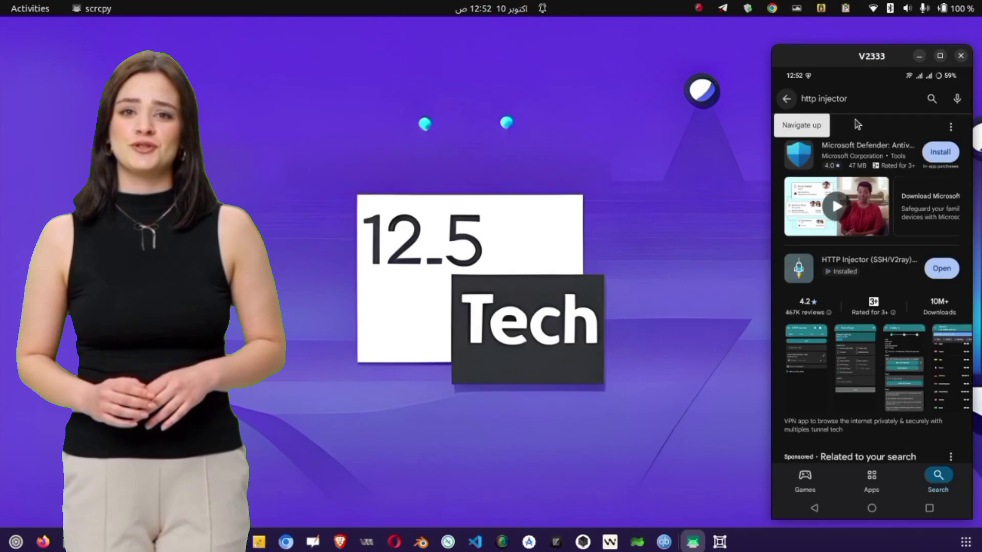
- Open the HTTP Injector listing from the results and launch the app
scroll(858, 176, down, 5)
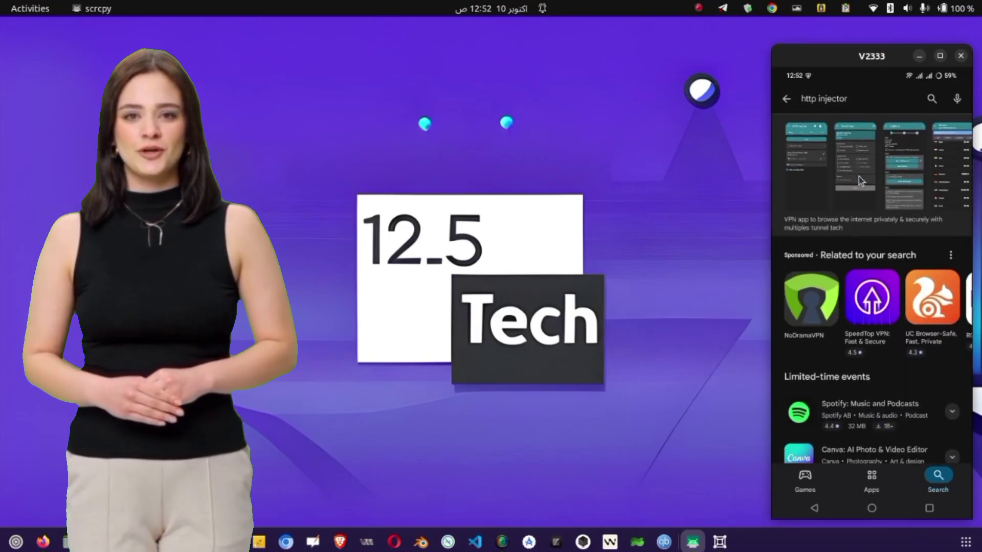
scroll(858, 177, up, 5)
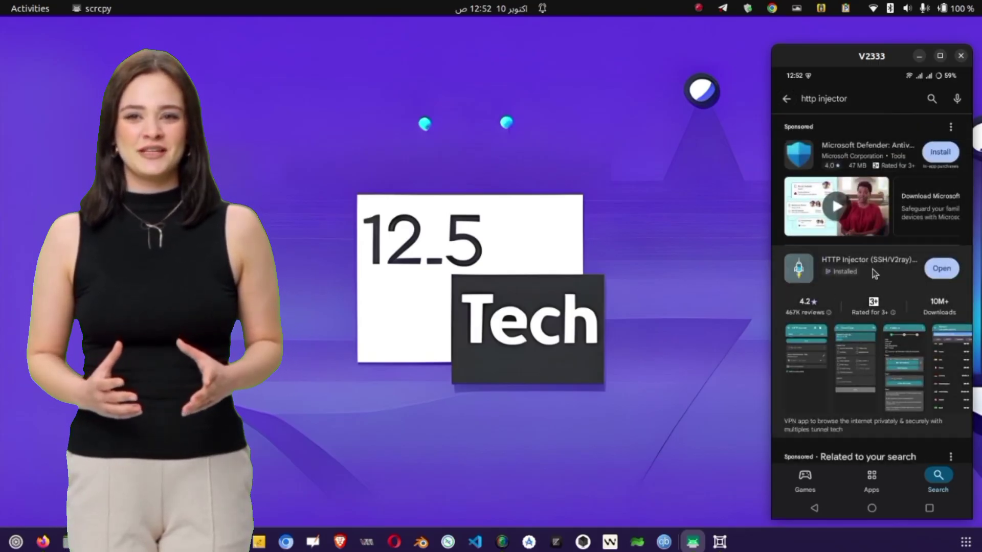
click(873, 269)
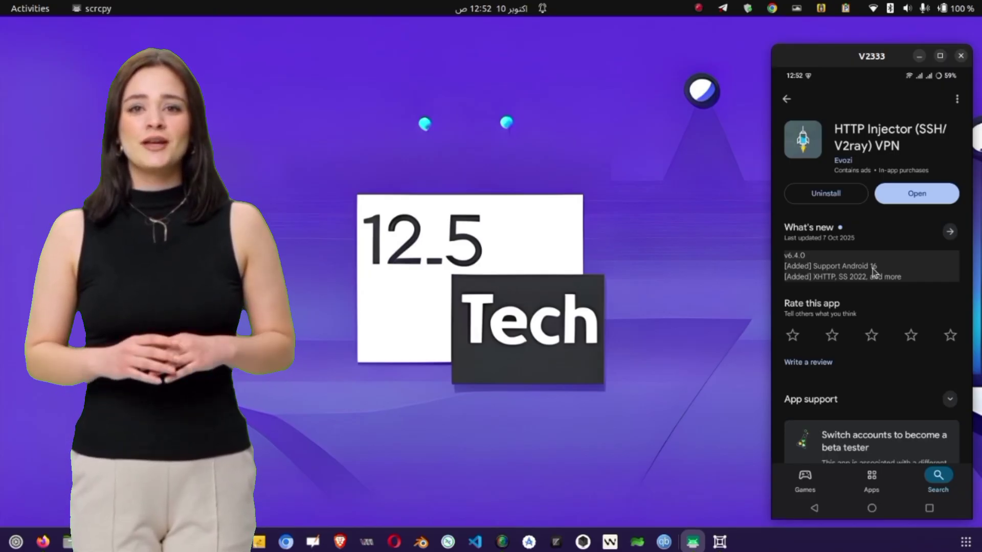
click(922, 194)
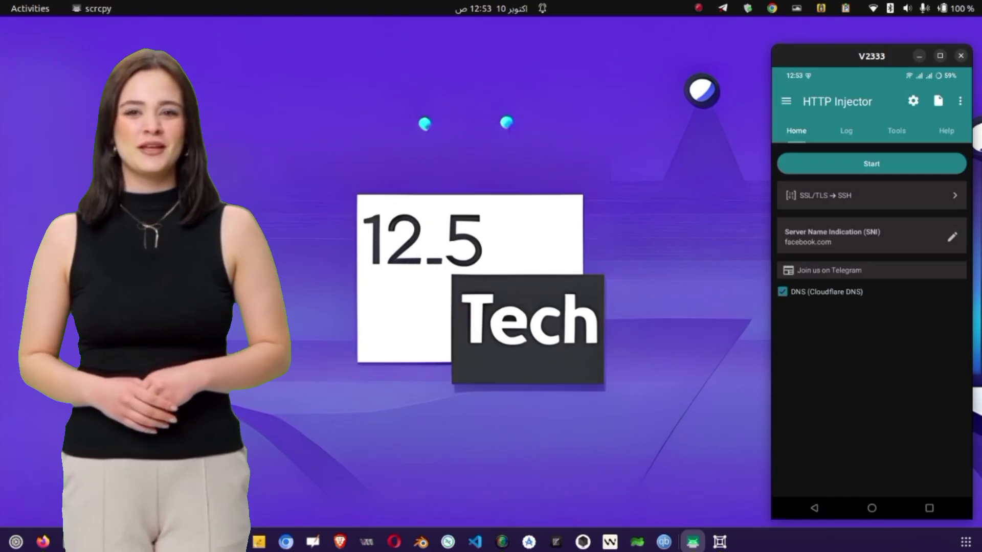
- Launch Firefox and go to tcpvpn by entering 'tcpvpn' in the address bar
click(44, 541)
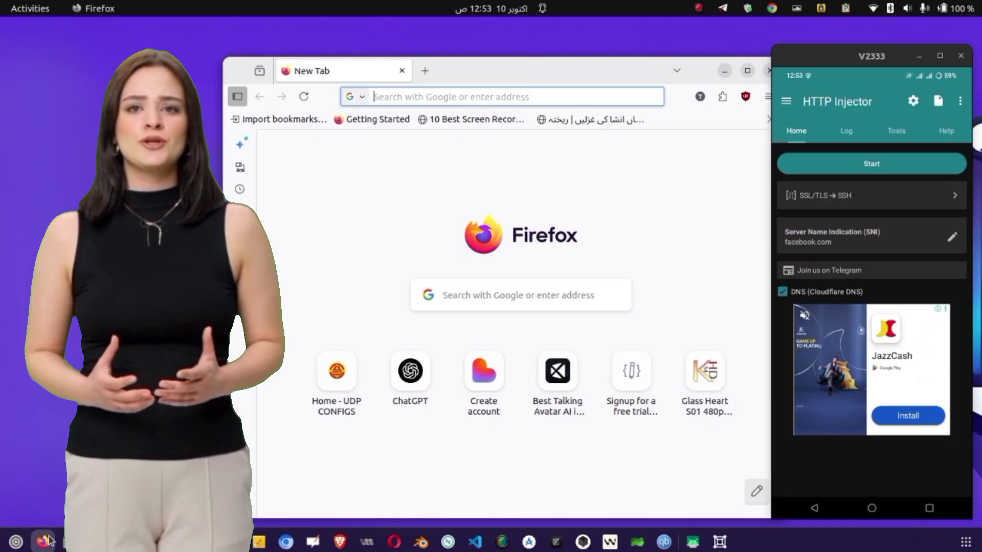
text(tc)
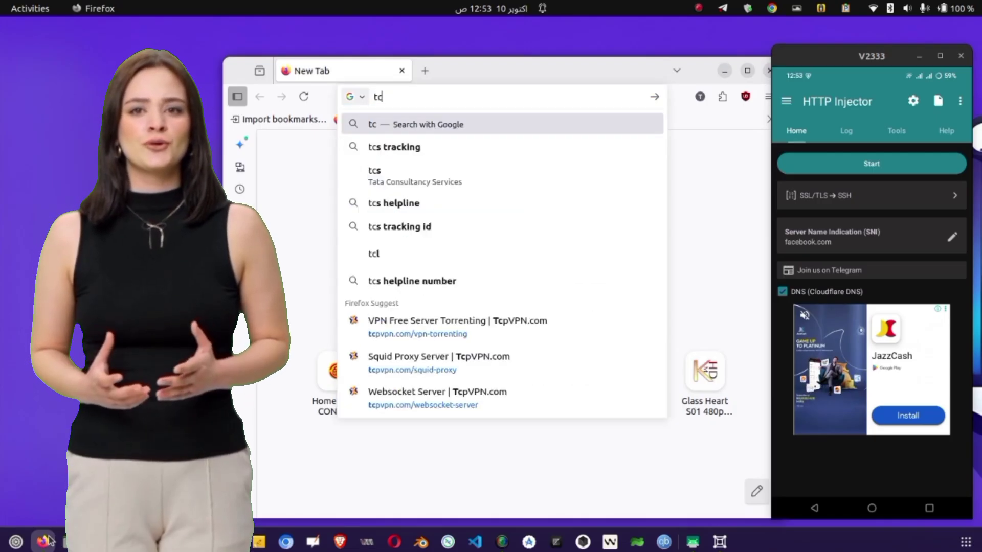
text(pvp)
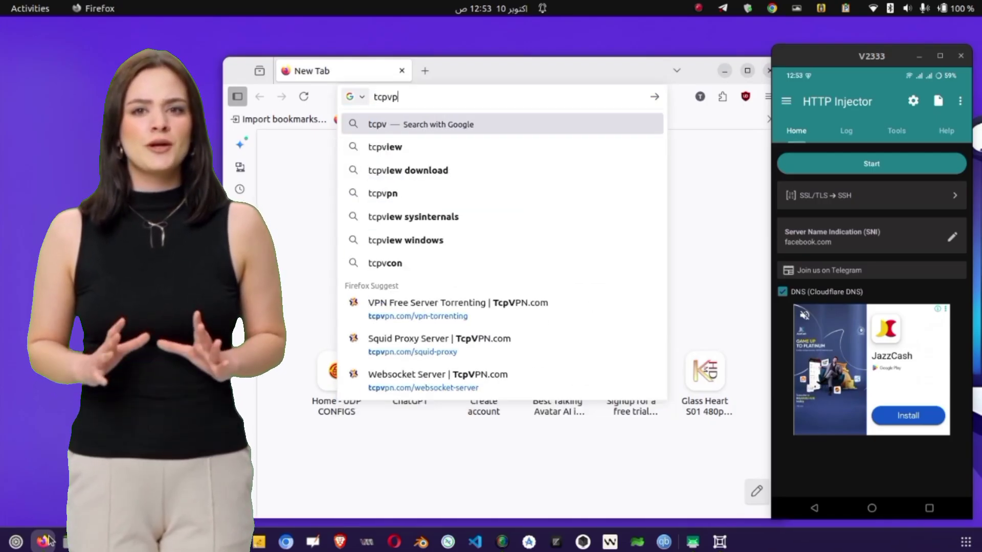
text(n)
key(Return)
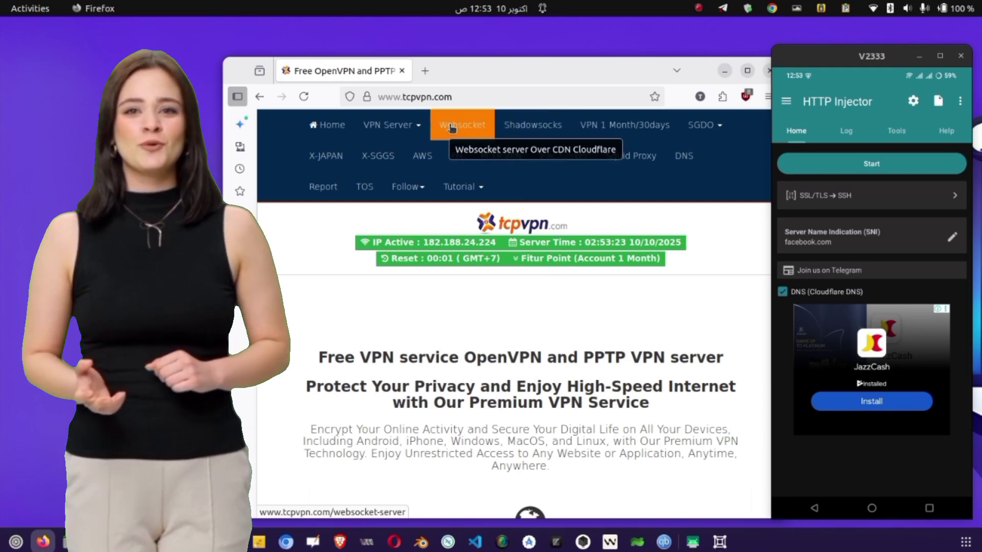
- Open tcpvpn's Websocket server list and scroll back to the WS Indonesia entry
click(451, 126)
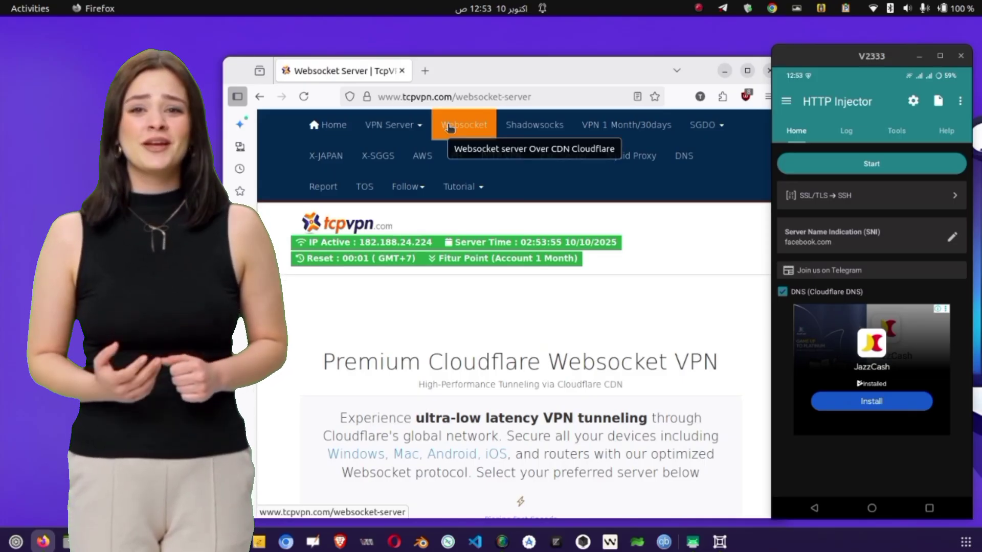
scroll(474, 282, down, 7)
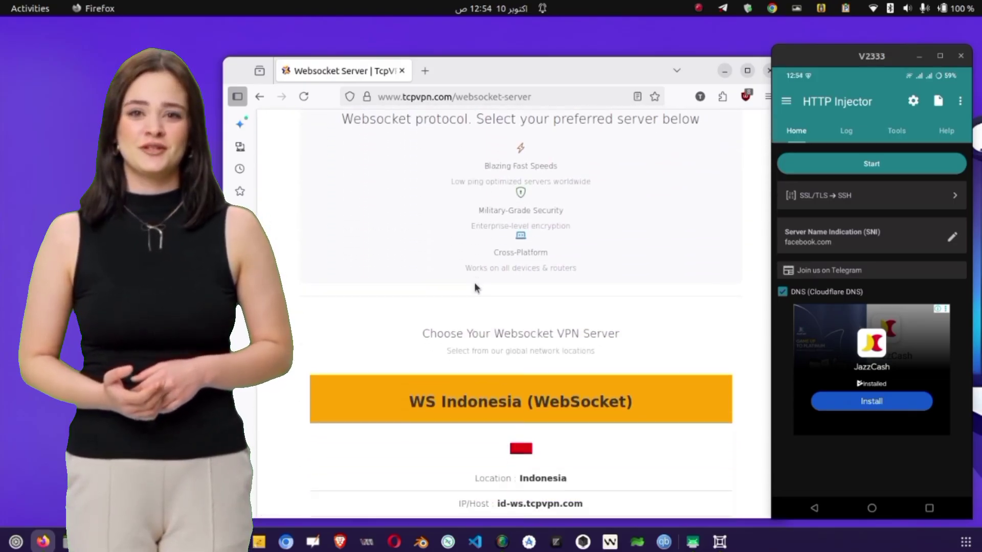
scroll(474, 283, down, 13)
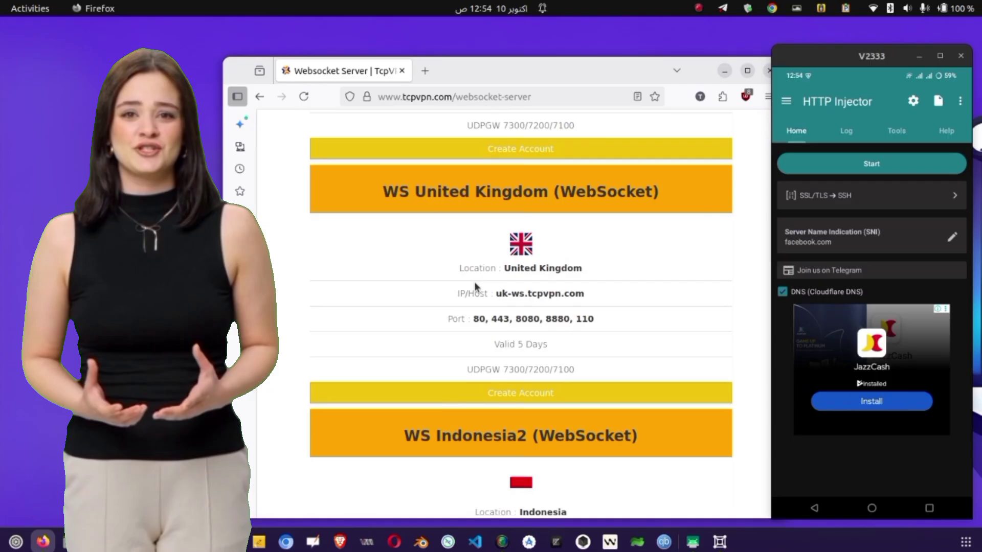
scroll(474, 281, down, 11)
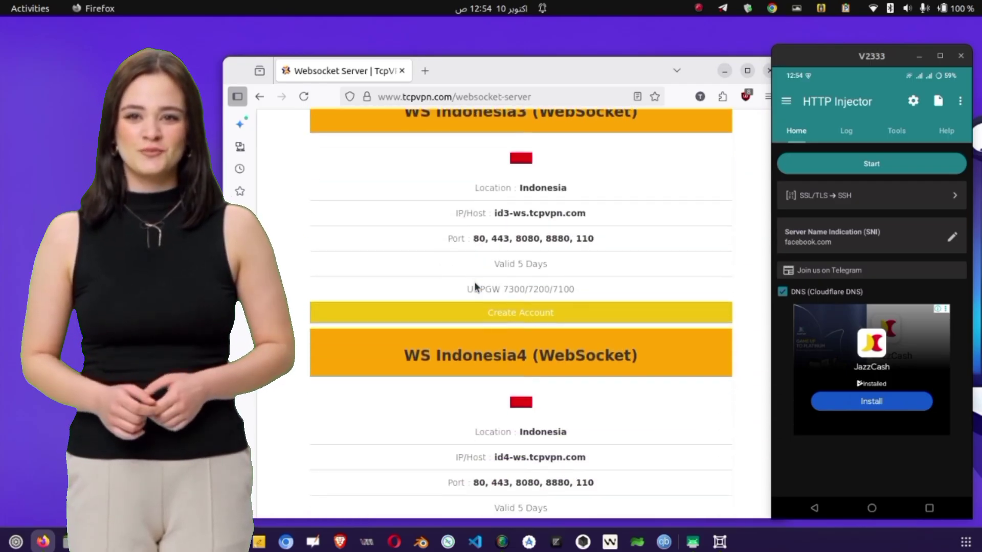
scroll(474, 281, down, 9)
scroll(474, 281, up, 17)
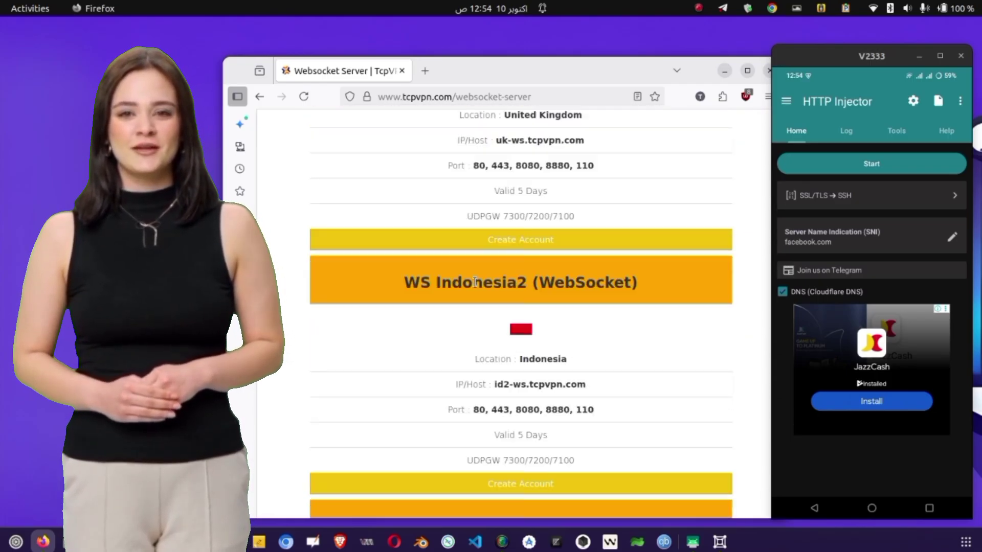
scroll(475, 282, up, 12)
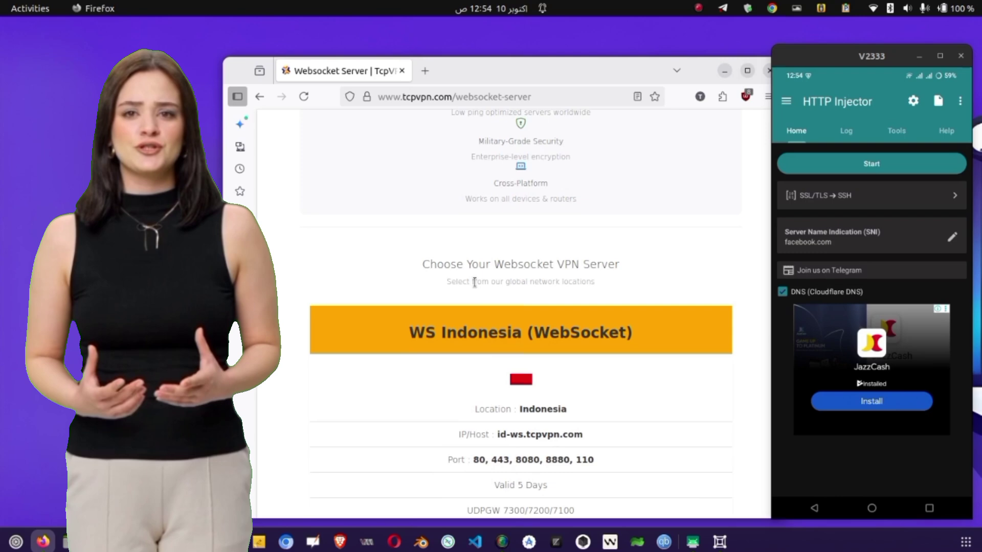
scroll(474, 282, down, 3)
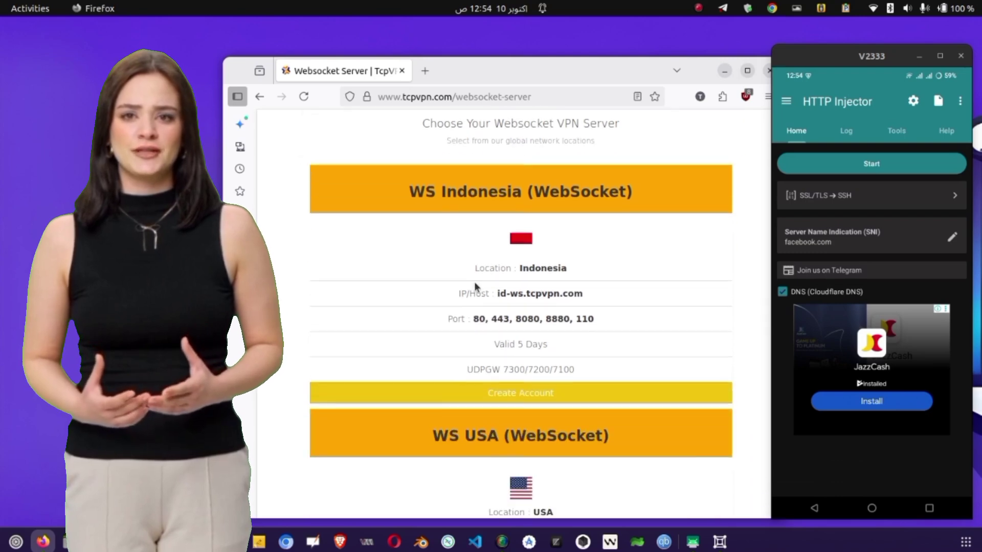
- Start a WS Indonesia account and enter a username and password
click(517, 393)
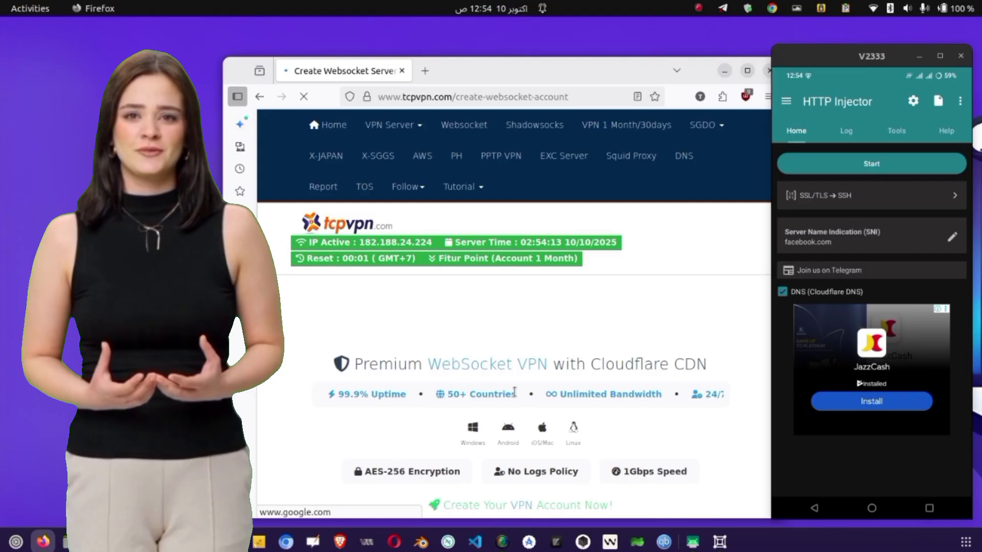
scroll(514, 391, down, 15)
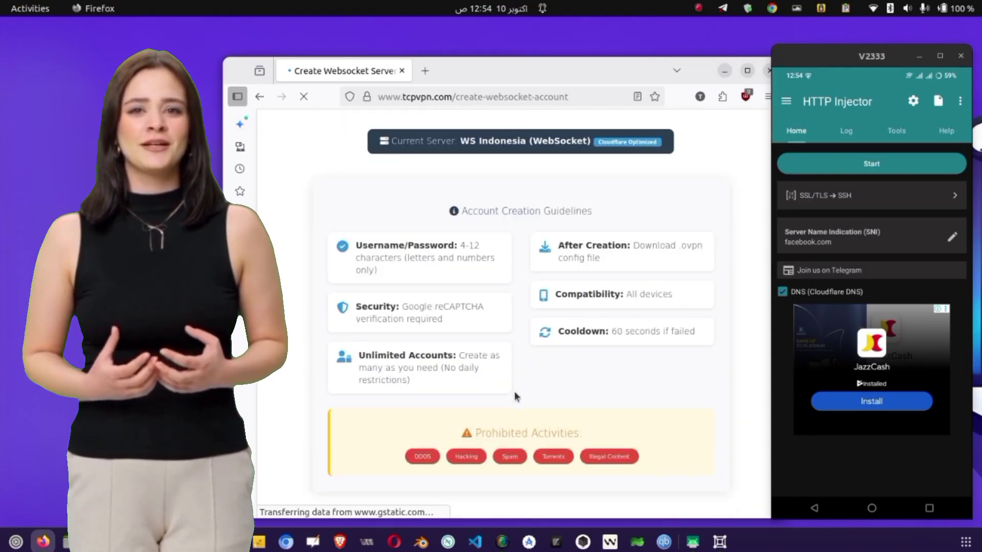
scroll(513, 391, down, 15)
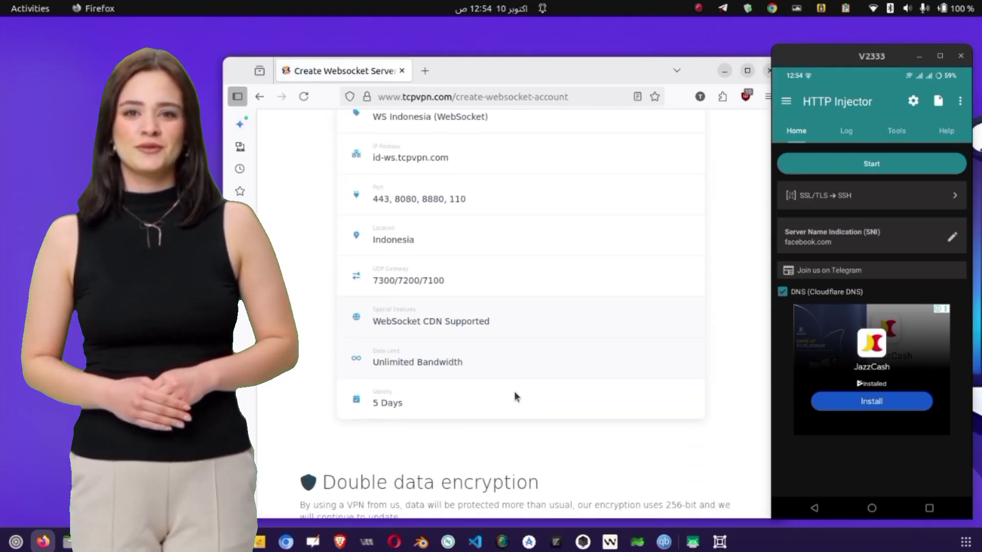
scroll(514, 391, up, 10)
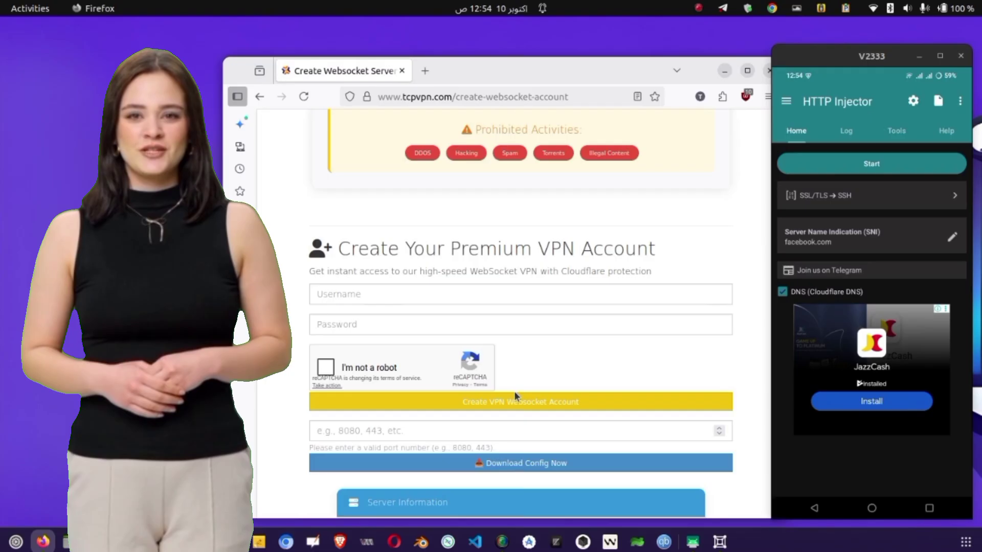
click(404, 294)
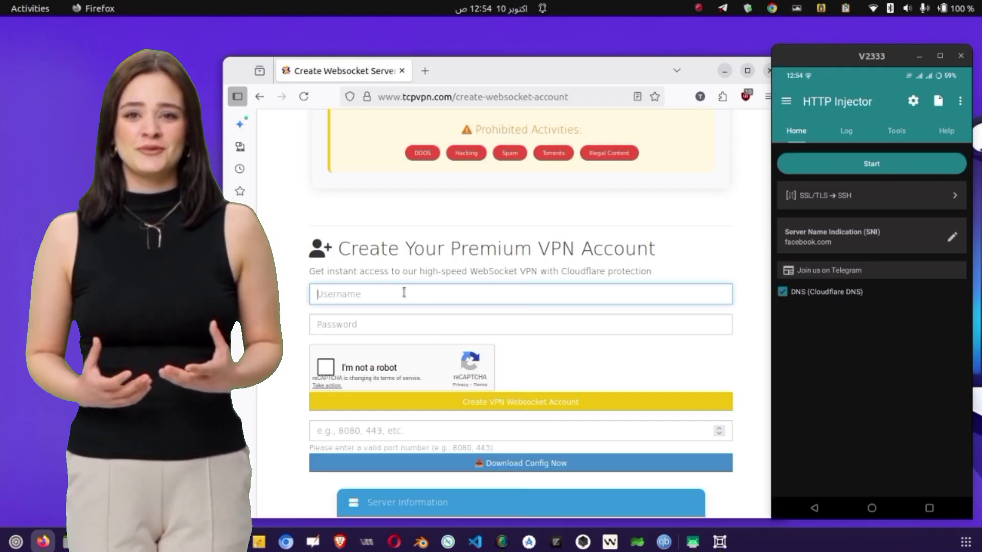
click(390, 332)
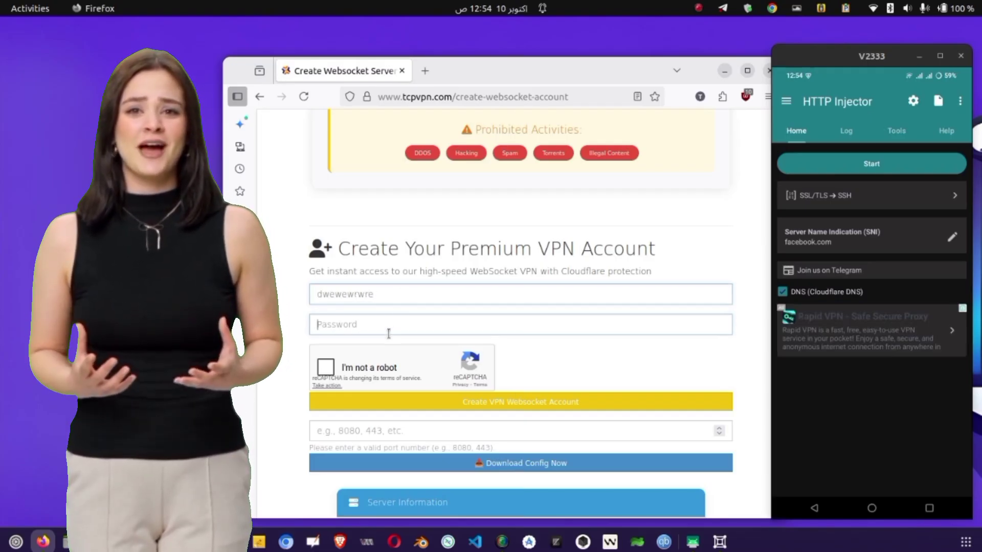
- Solve the reCAPTCHA by selecting the four motorcycle images
click(387, 364)
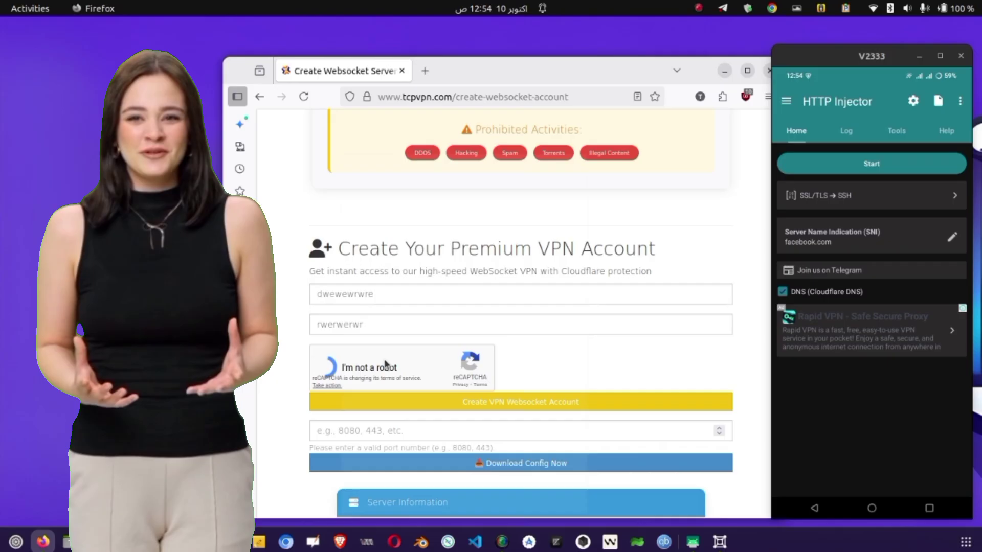
click(360, 495)
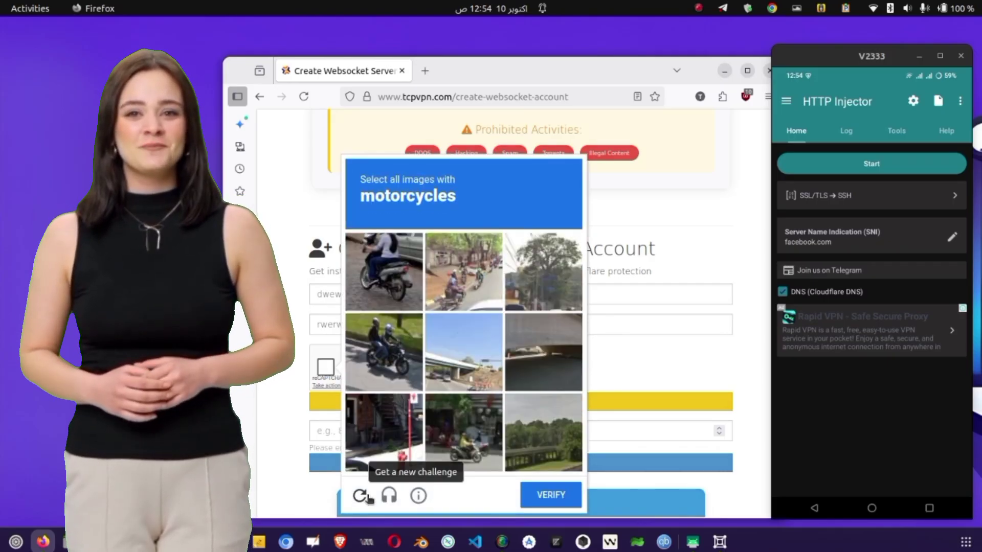
click(392, 276)
click(391, 357)
click(484, 258)
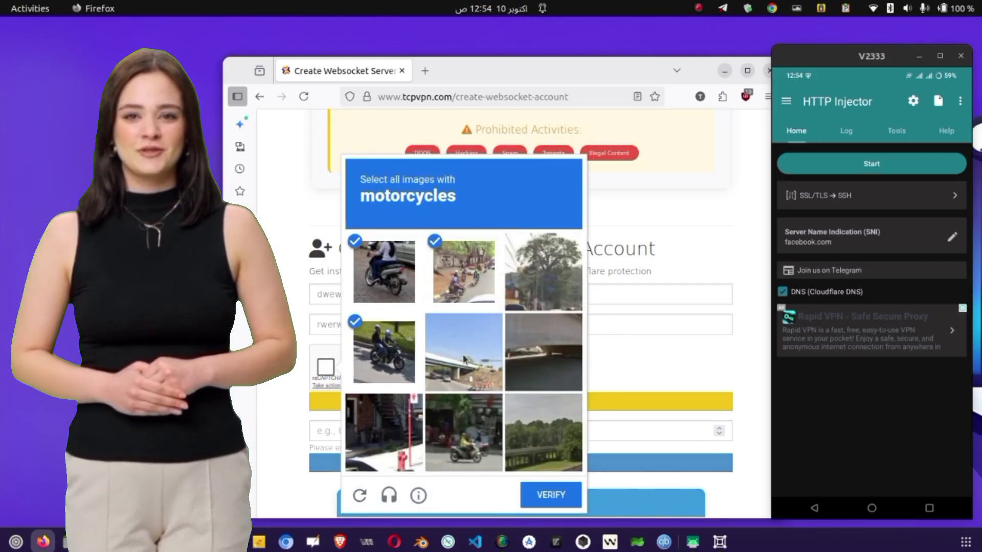
click(462, 417)
click(552, 495)
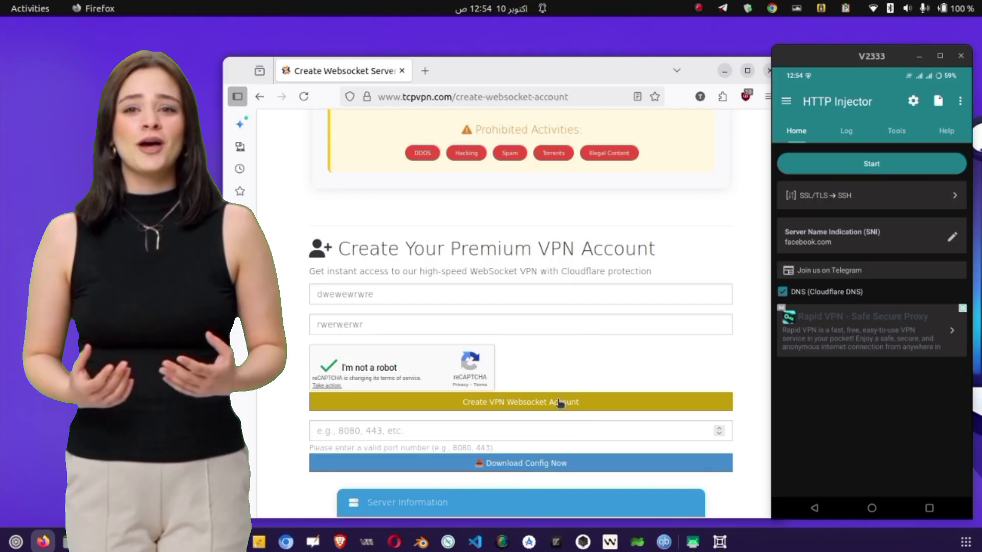
- Create the Websocket account, review its details, and move the browser window up-left
click(560, 403)
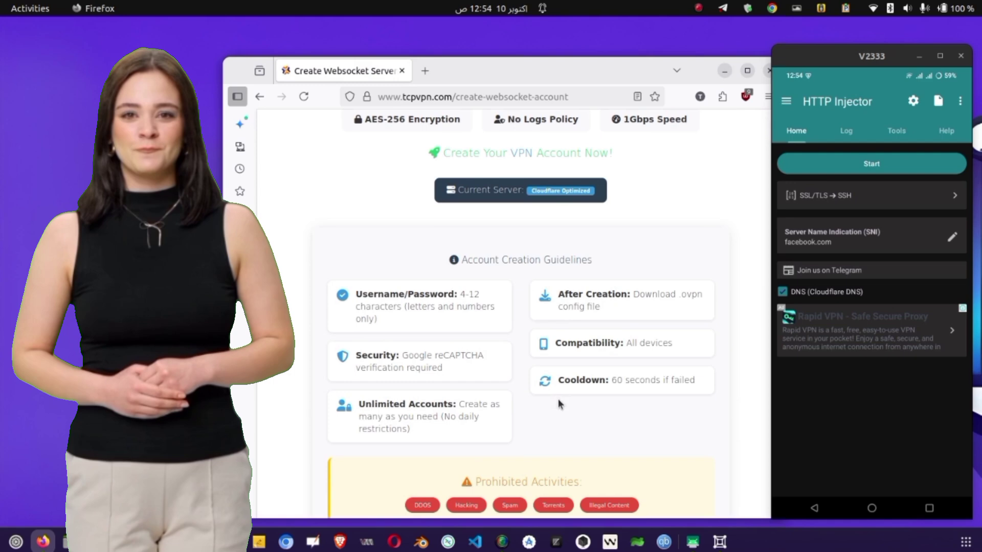
scroll(559, 403, down, 5)
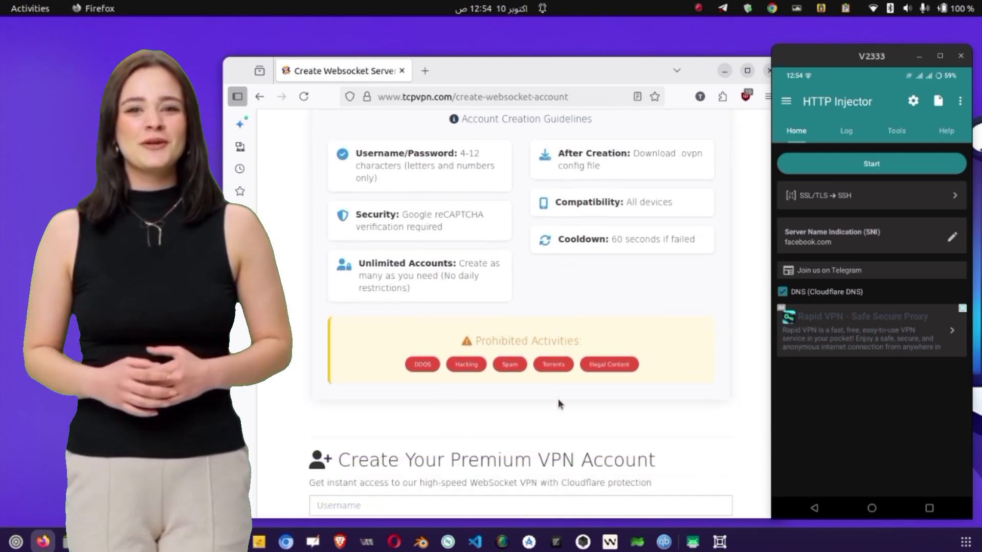
scroll(558, 399, down, 6)
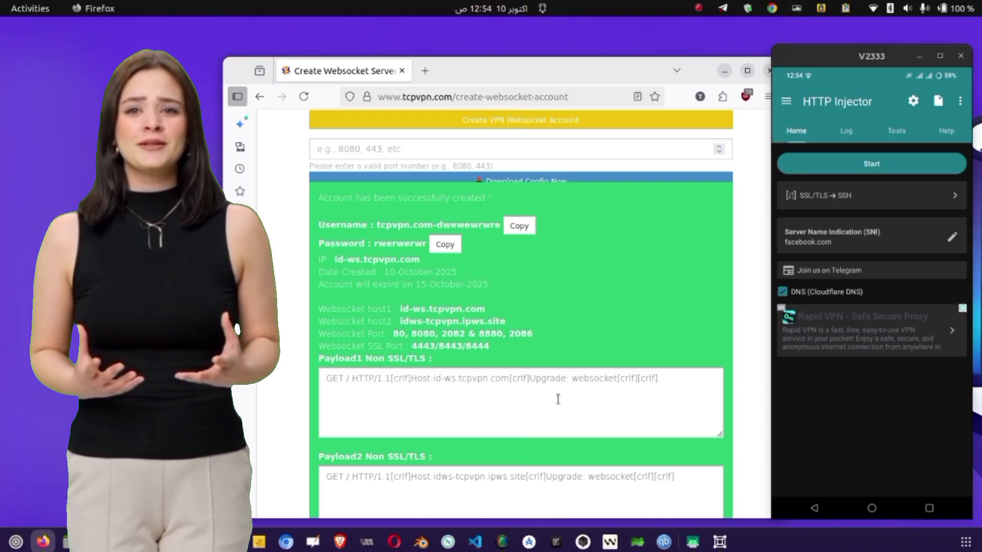
drag(323, 192, 508, 478)
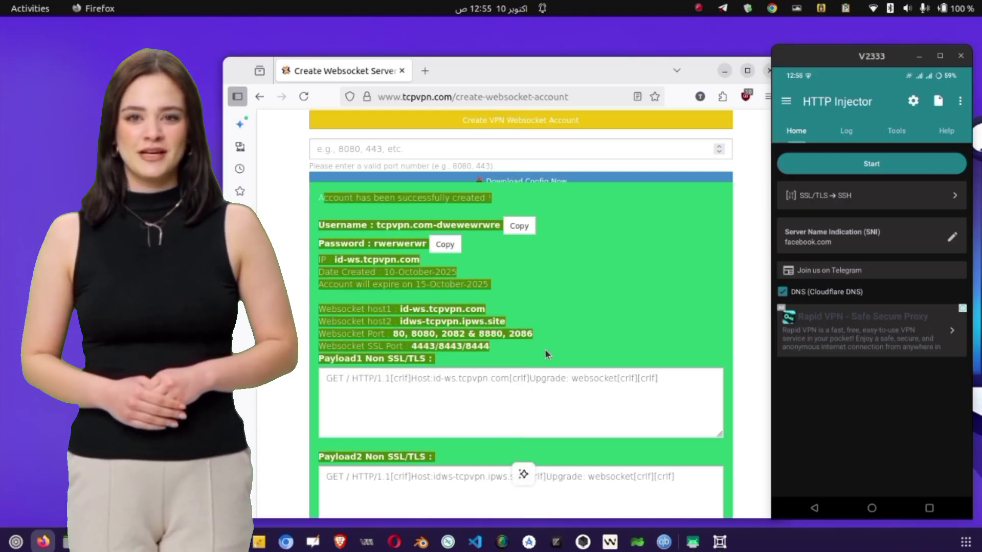
click(545, 307)
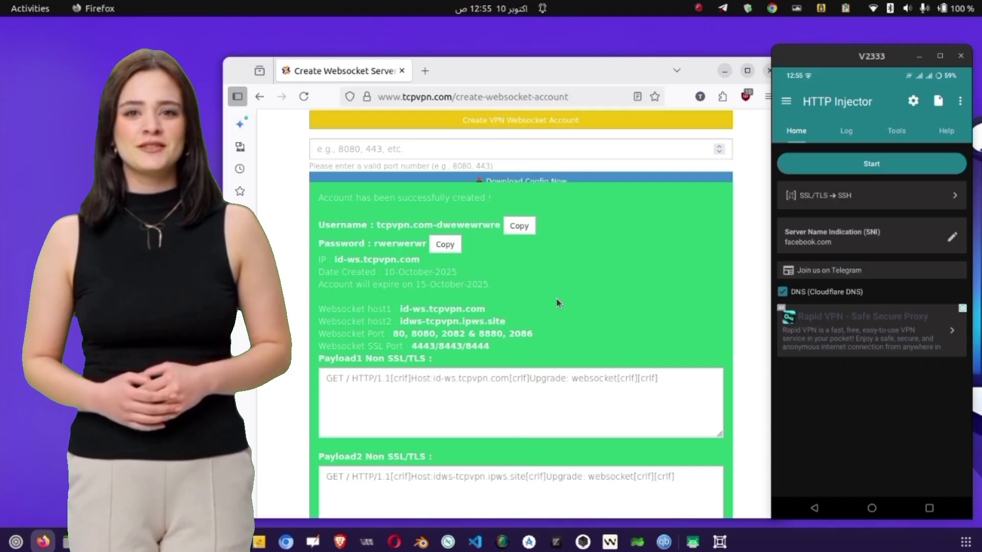
drag(597, 76, 572, 59)
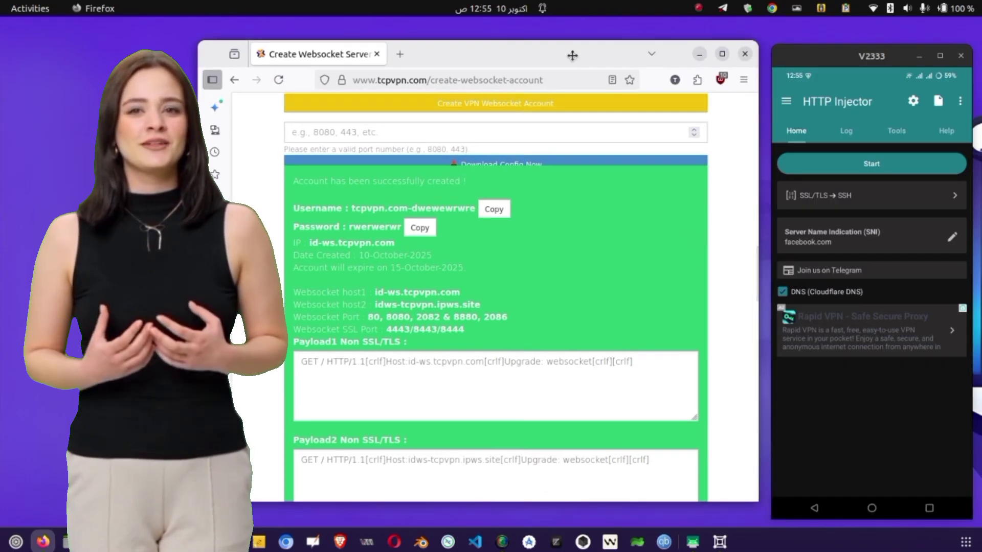
- Switch the tunnel type to HTTP Proxy → SSH and save it
click(858, 203)
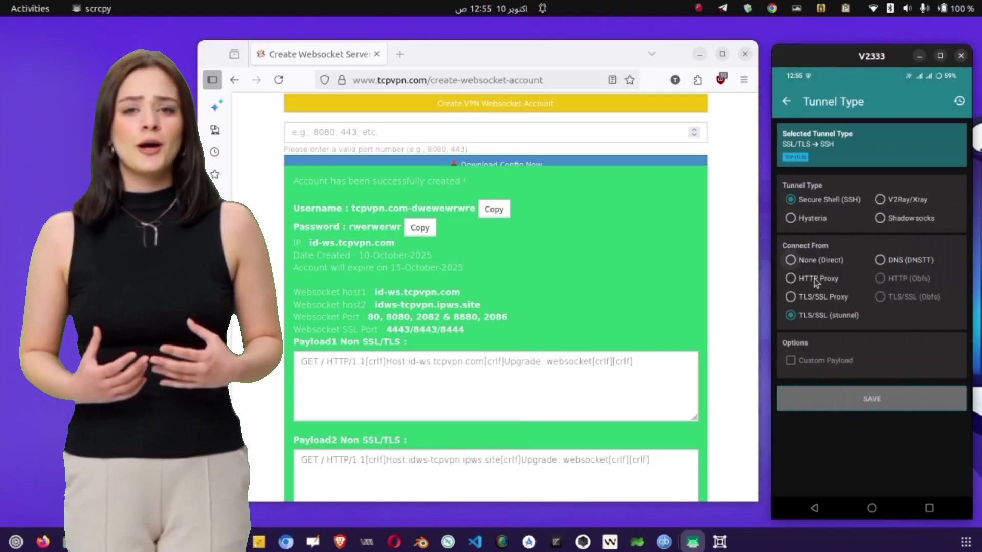
click(814, 284)
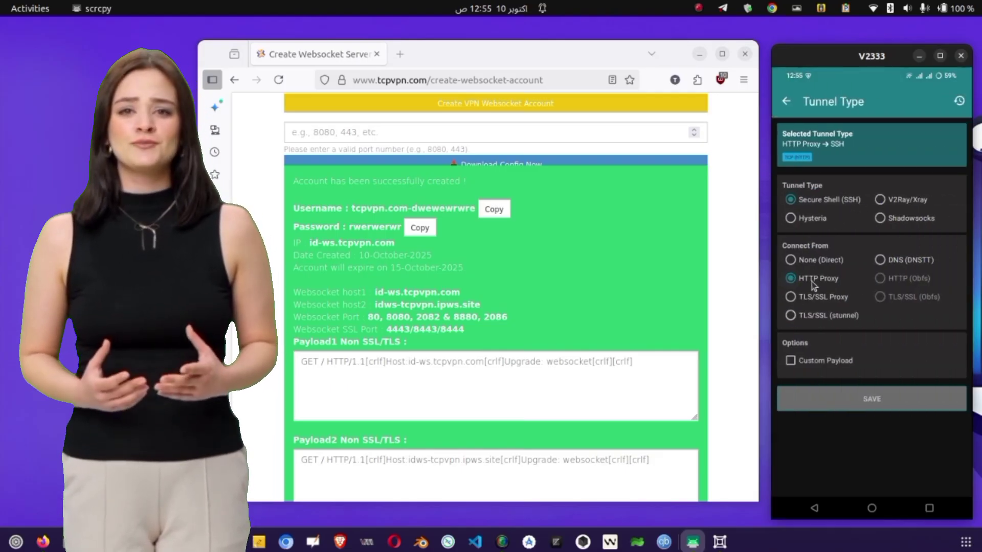
click(831, 404)
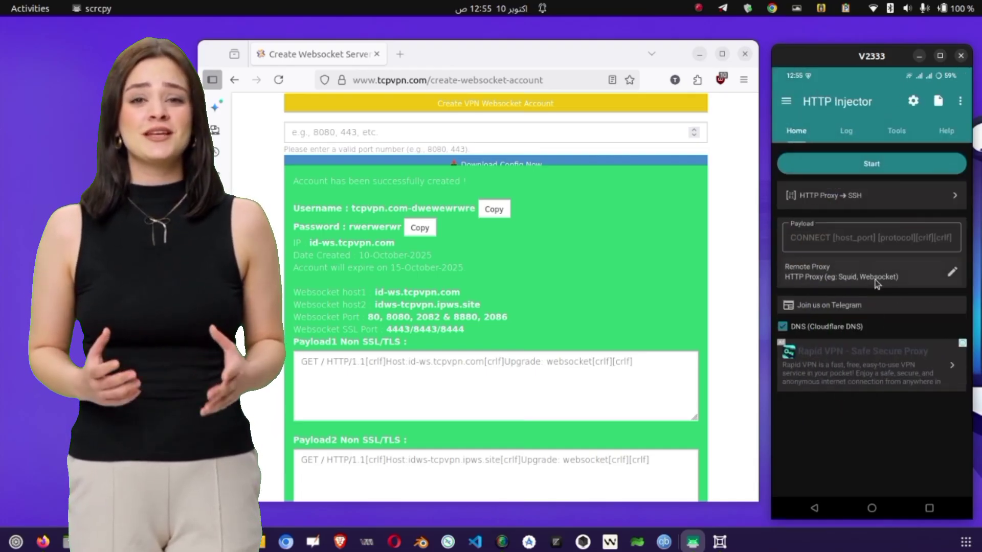
- Copy id-ws.tcpvpn.com from the site into the remote proxy host field
click(954, 275)
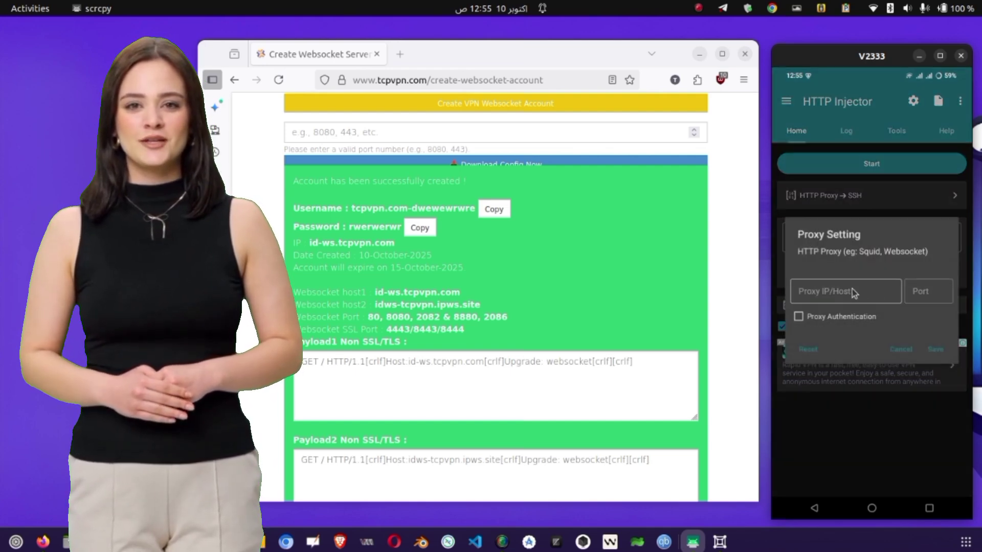
click(849, 295)
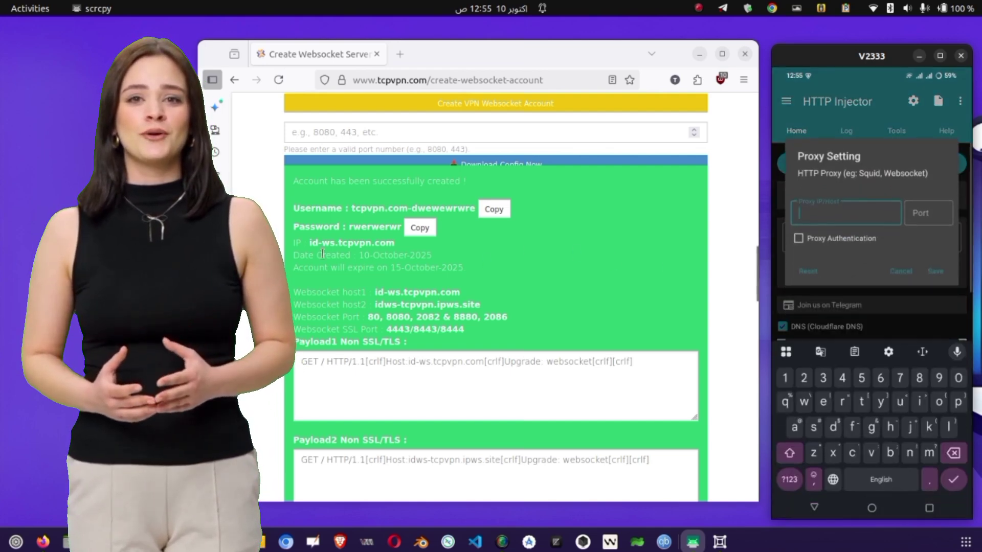
drag(377, 292, 453, 295)
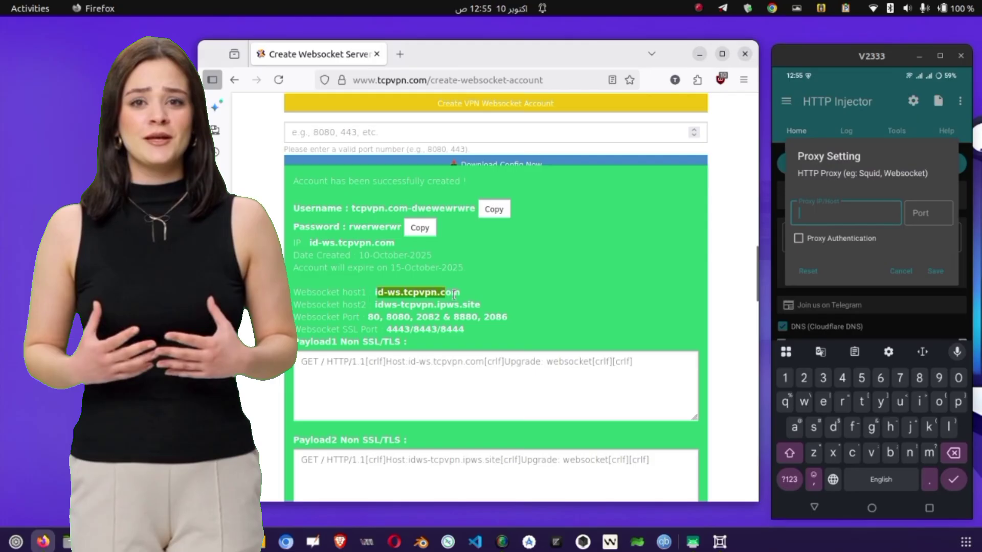
click(404, 288)
drag(372, 292, 468, 293)
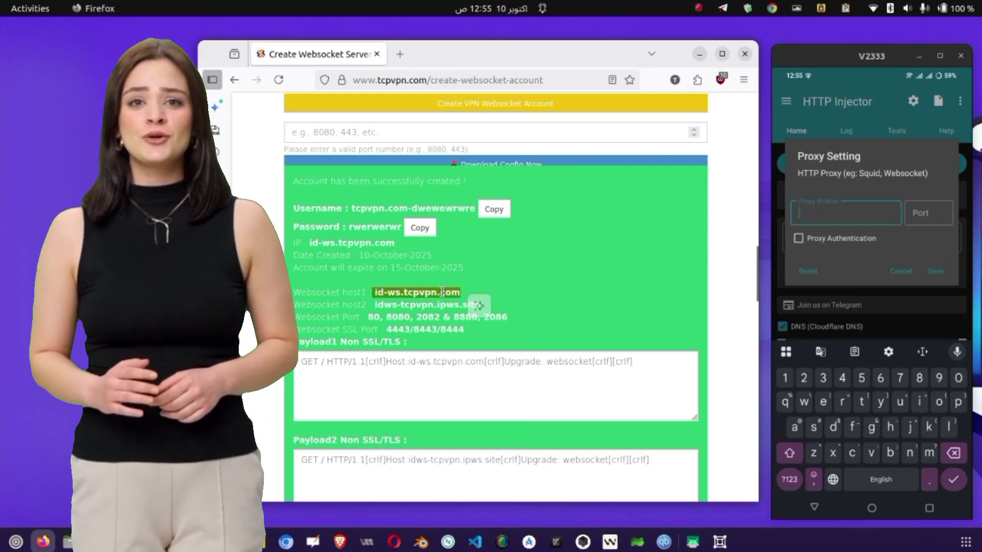
right_click(448, 304)
click(478, 143)
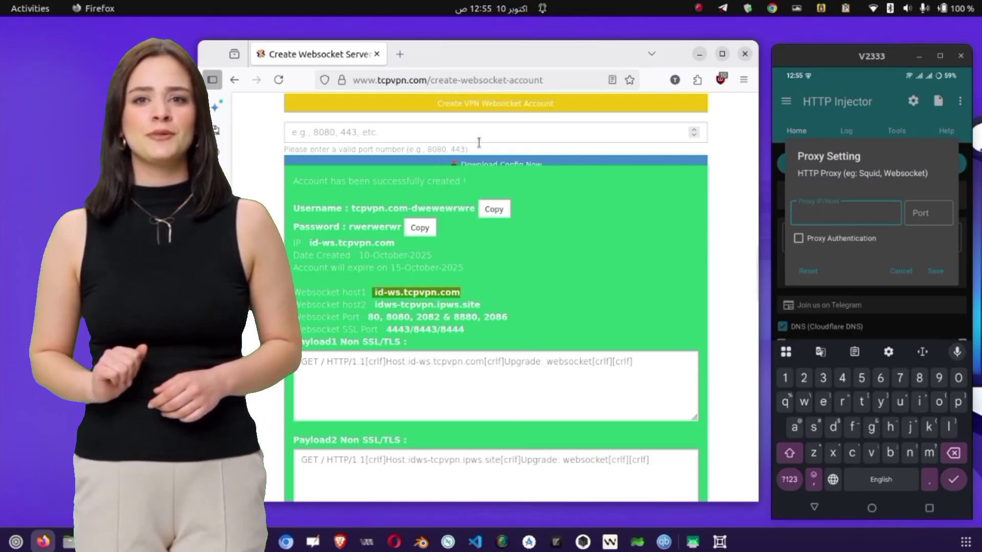
click(800, 212)
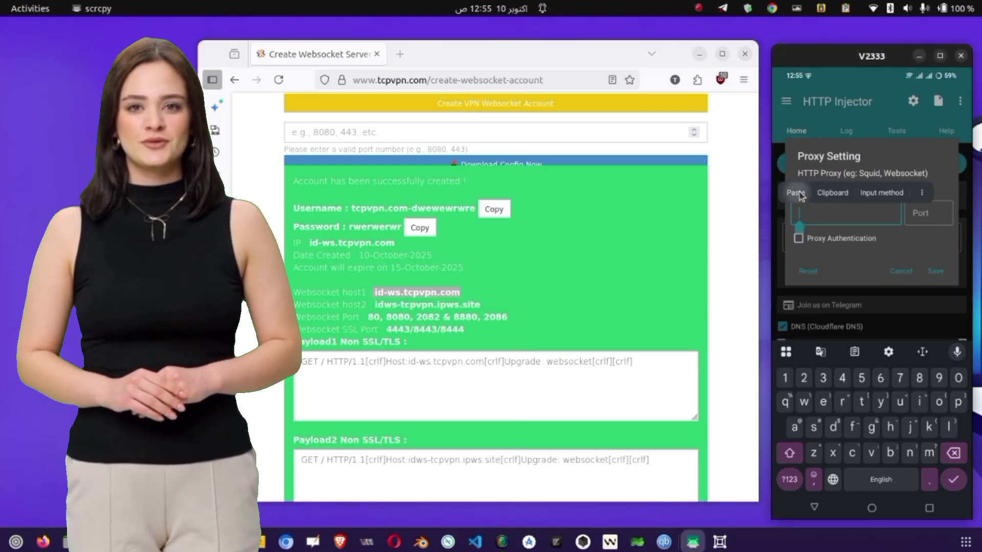
click(800, 194)
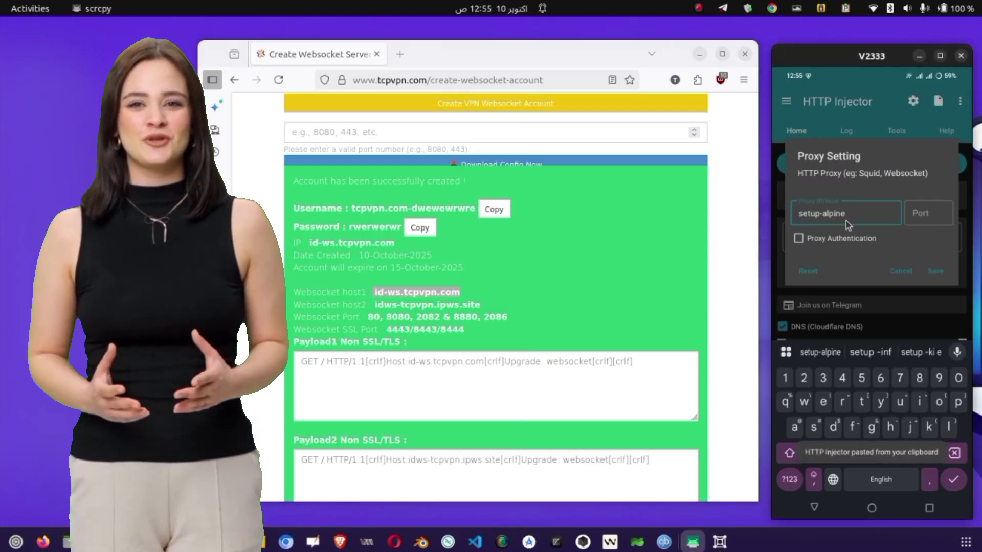
key(BackSpace)
key(BackSpace)
key(BackSpace)
key(BackSpace)
key(BackSpace)
key(BackSpace)
key(BackSpace)
key(BackSpace)
key(BackSpace)
key(BackSpace)
key(BackSpace)
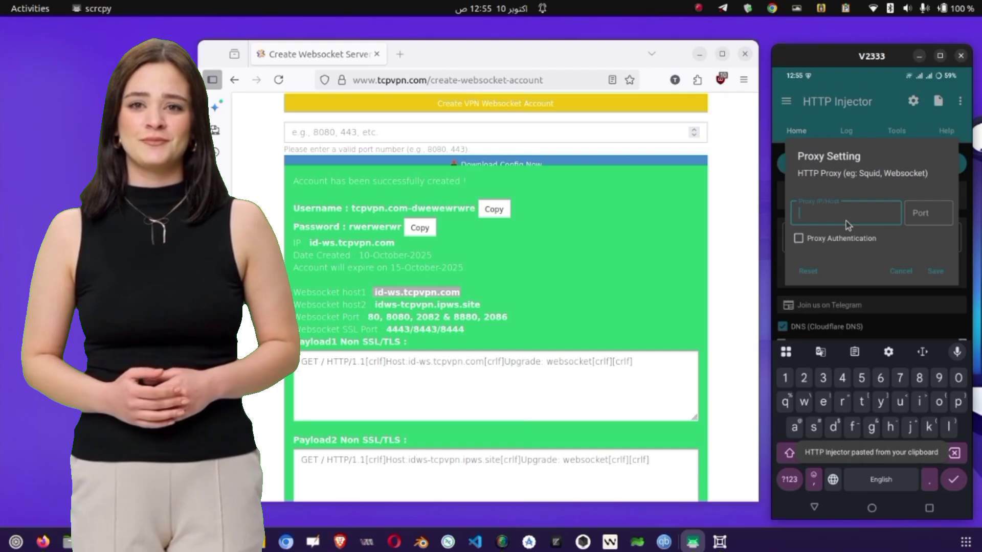
key(ctrl+v)
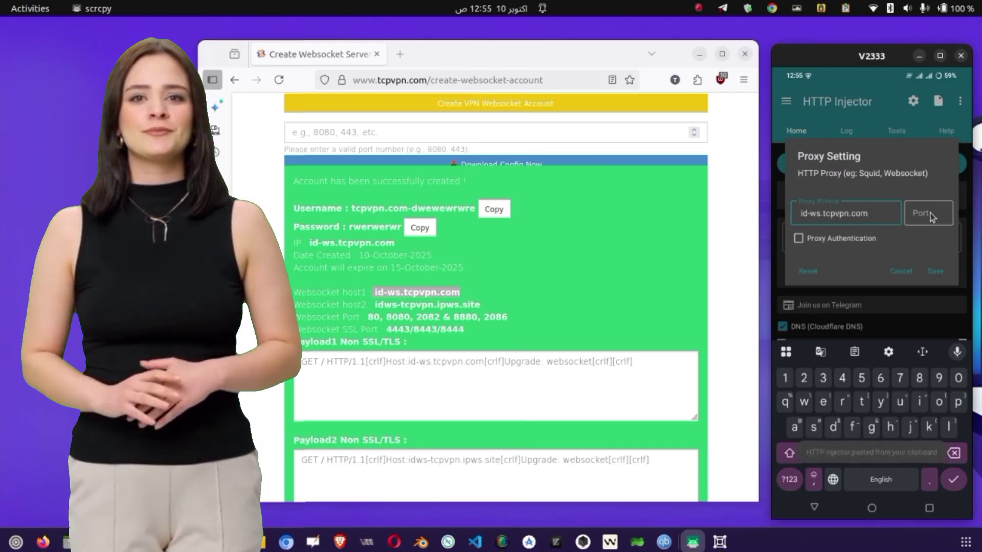
- Copy port 8080 from the account details into the proxy port field
click(373, 320)
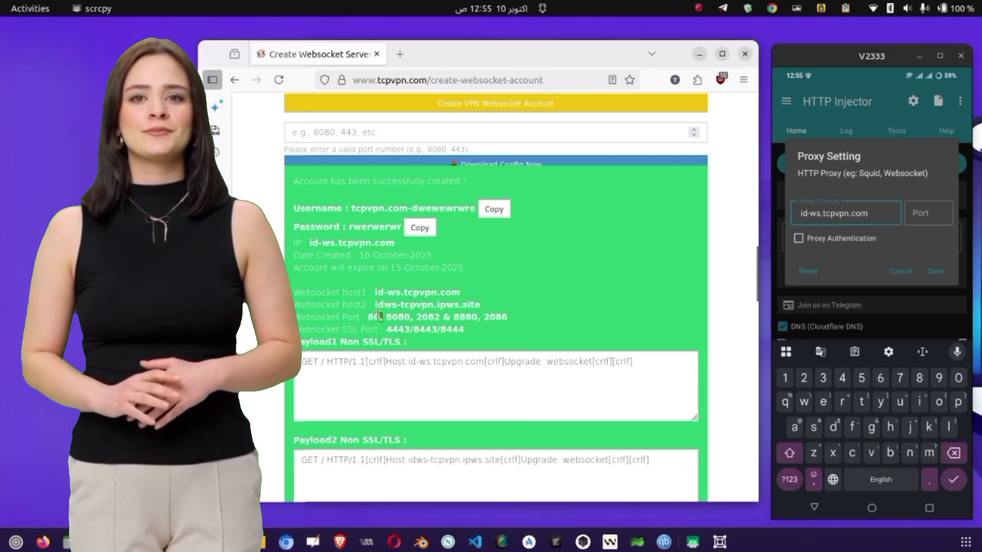
double_click(401, 316)
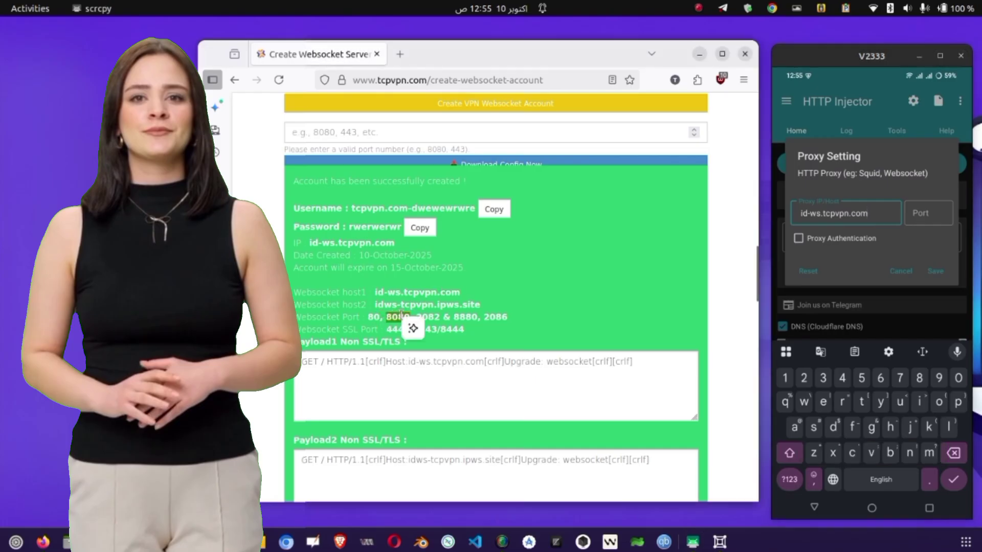
right_click(402, 316)
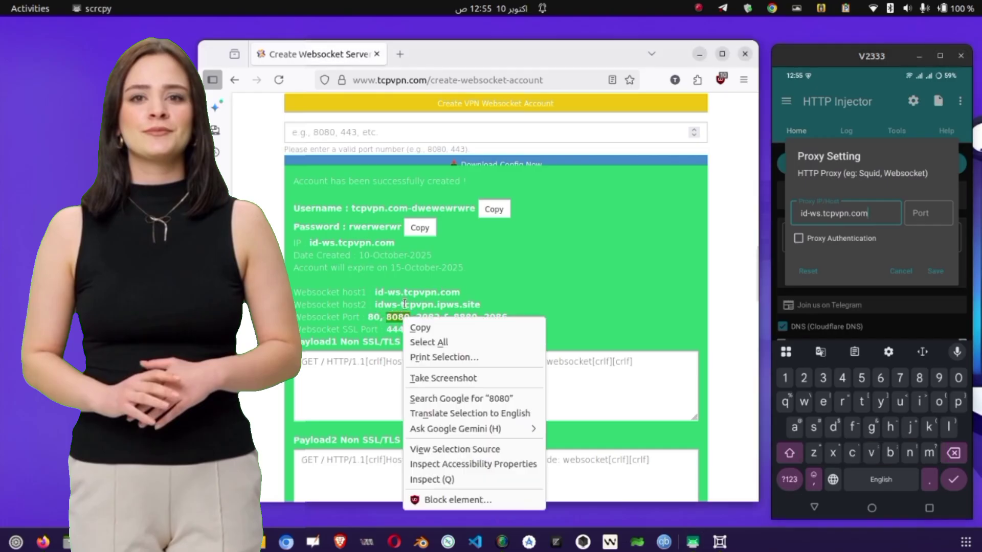
click(429, 326)
click(920, 213)
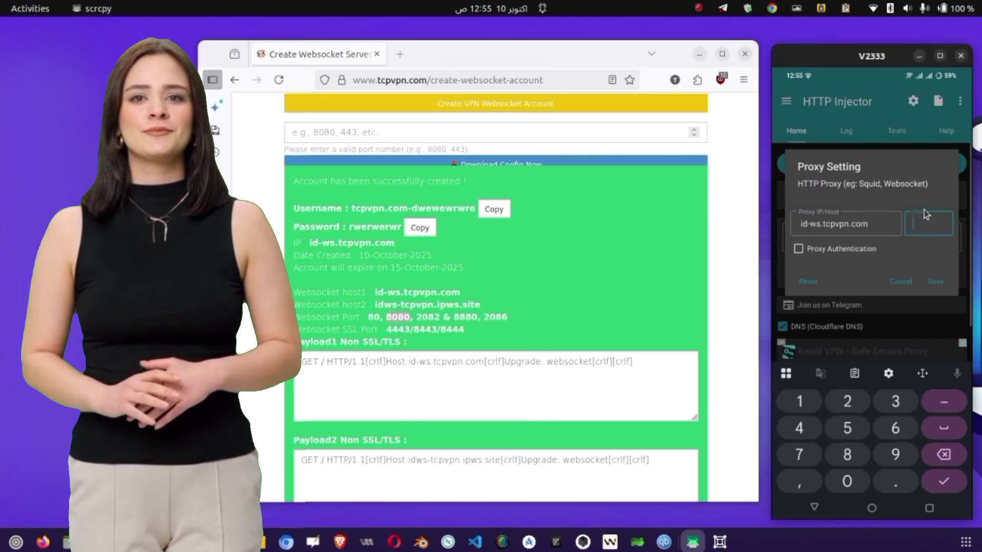
key(ctrl+v)
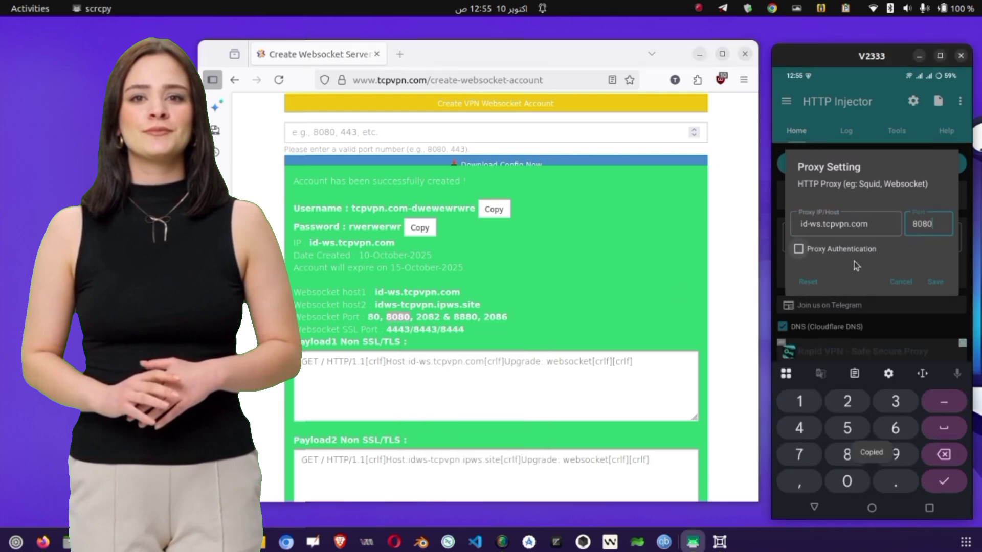
- Enable proxy authentication with the account's username and password, then save
click(833, 245)
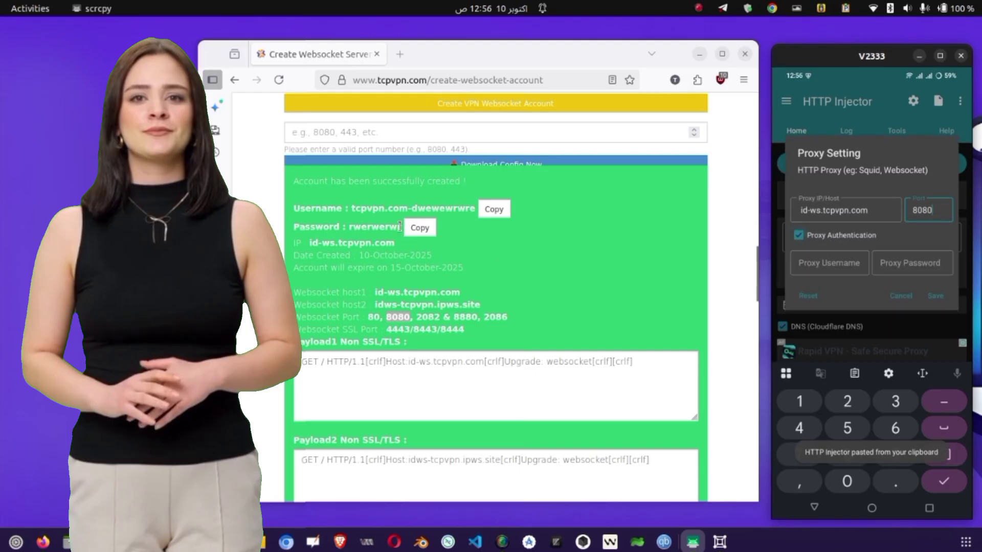
click(485, 213)
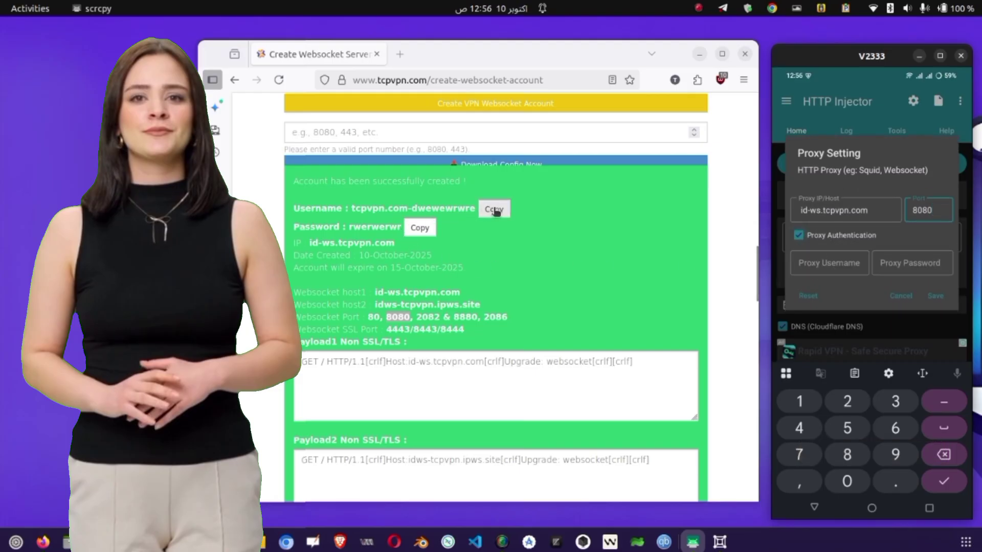
scroll(581, 223, up, 3)
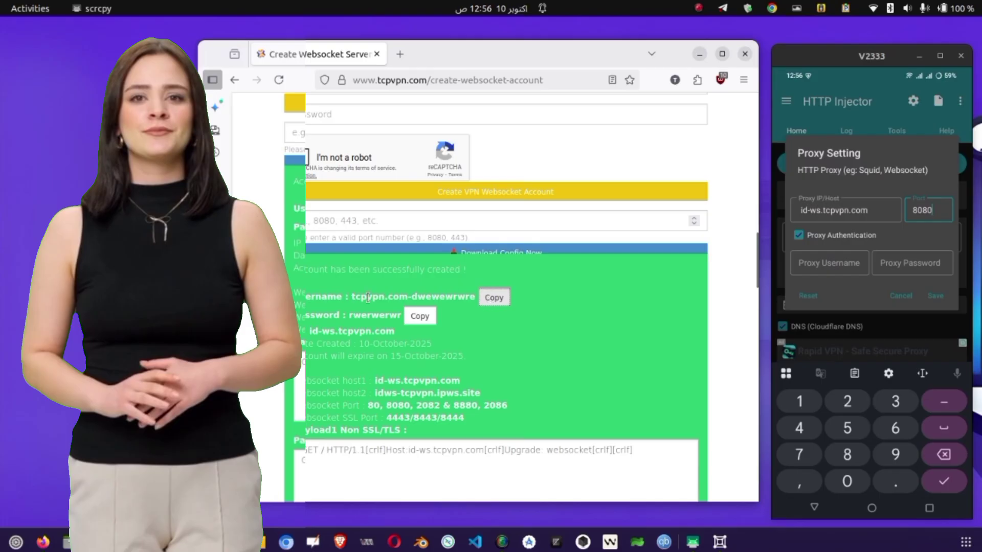
click(839, 265)
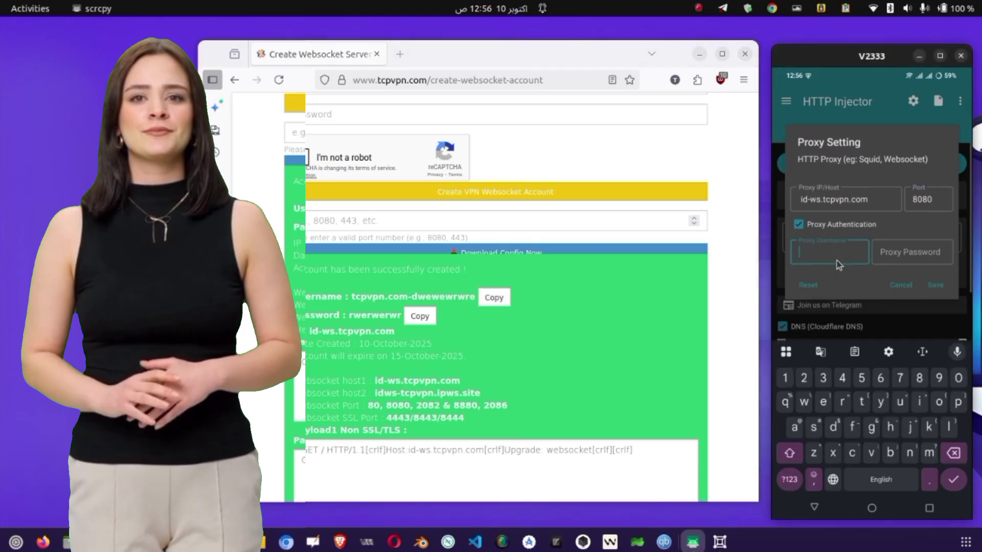
key(ctrl+v)
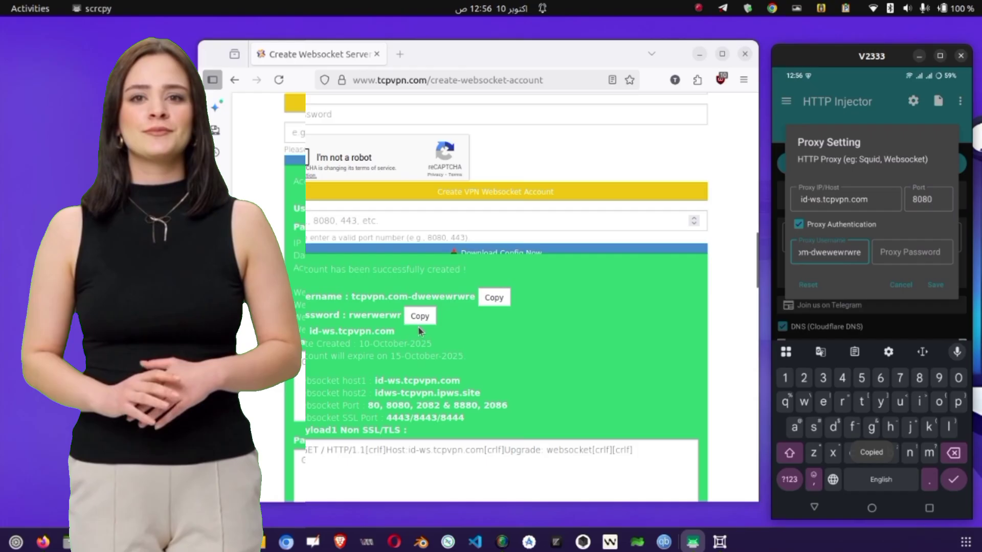
click(419, 316)
scroll(419, 319, down, 1)
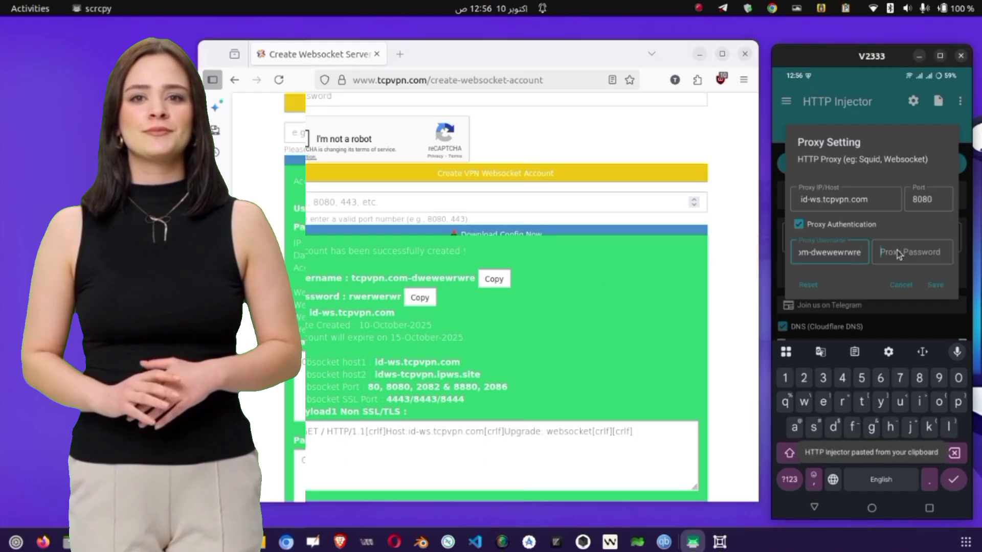
click(939, 287)
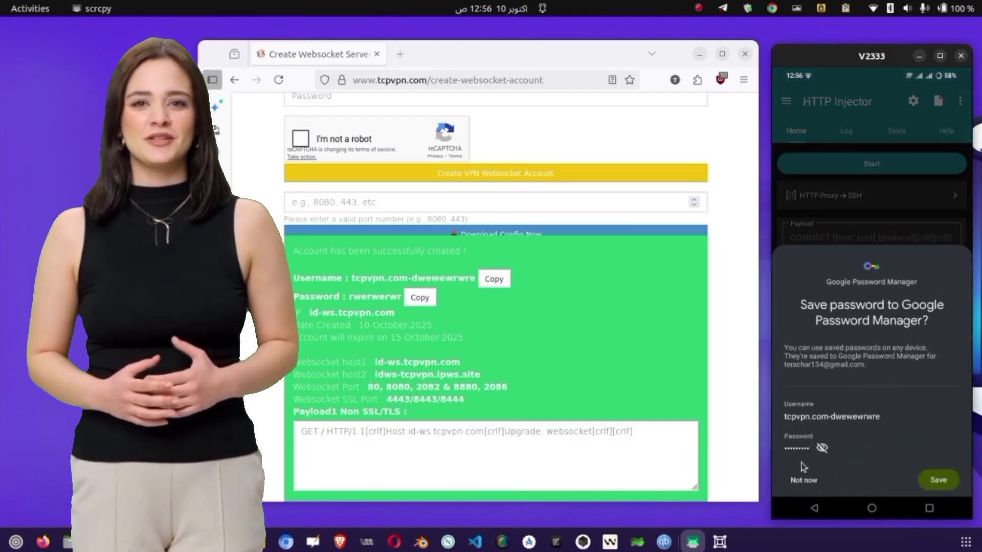
click(803, 479)
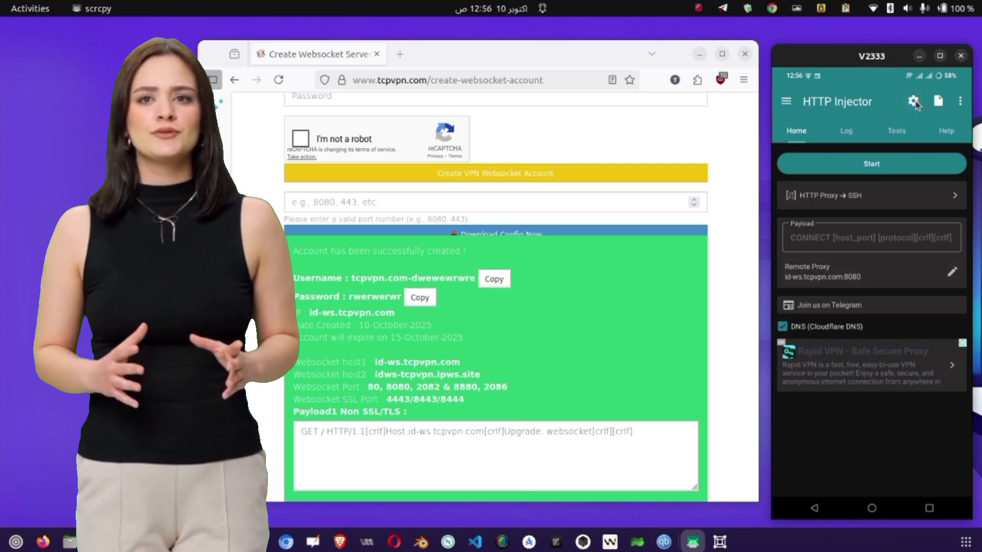
click(785, 102)
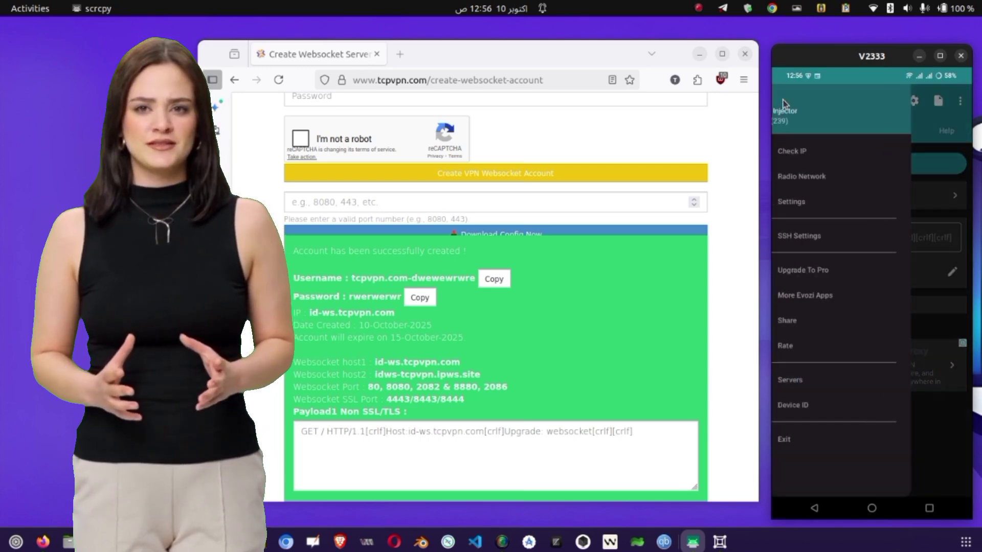
click(805, 239)
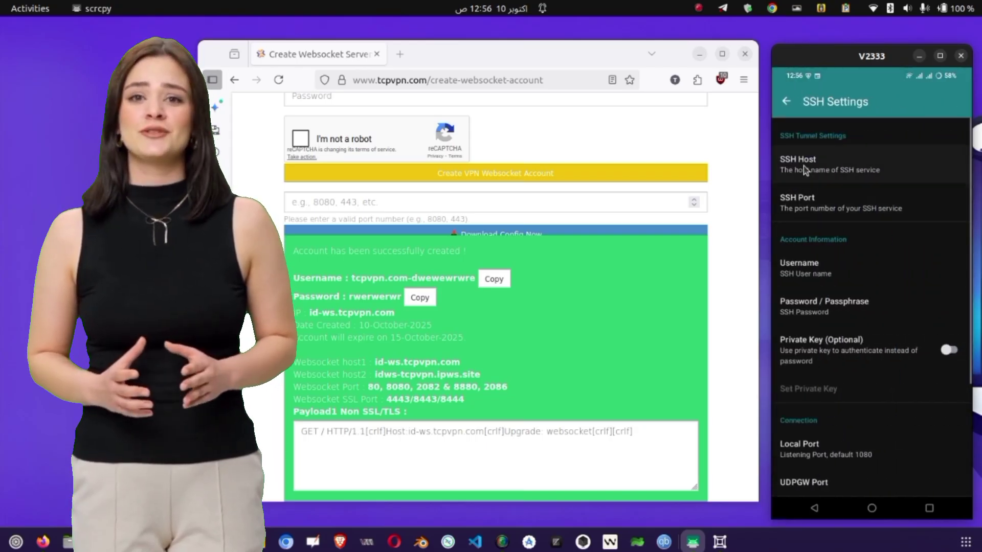
click(803, 166)
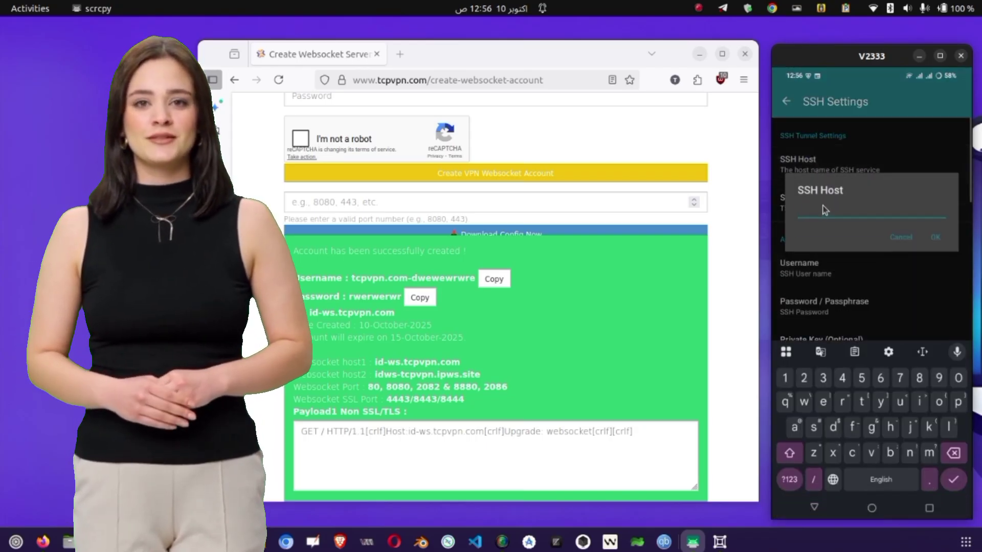
text(www.)
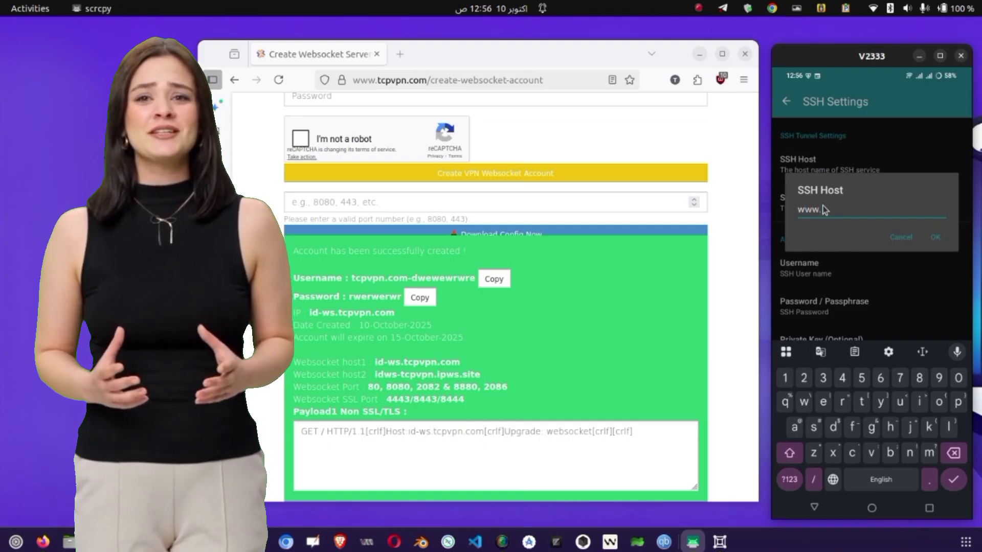
text(xxysn)
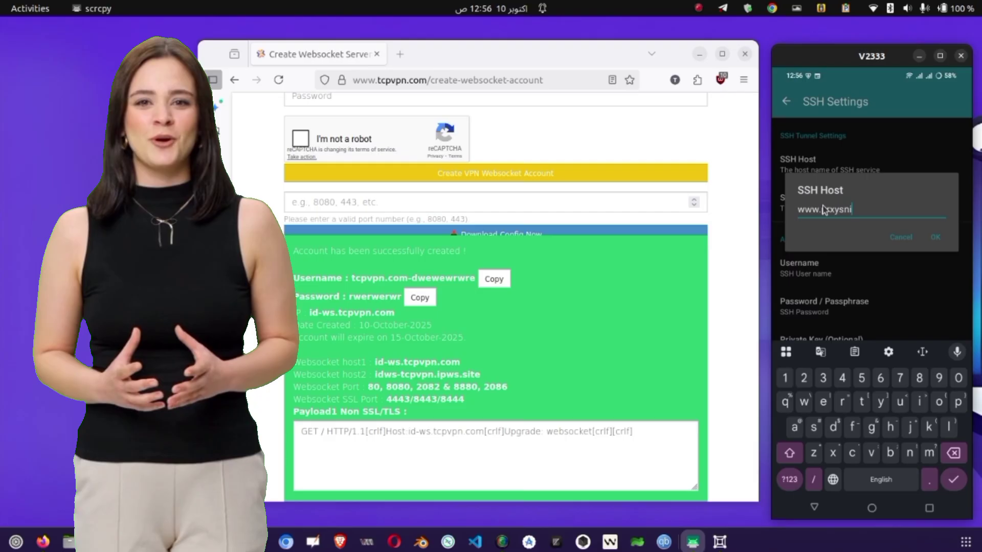
text(i.com)
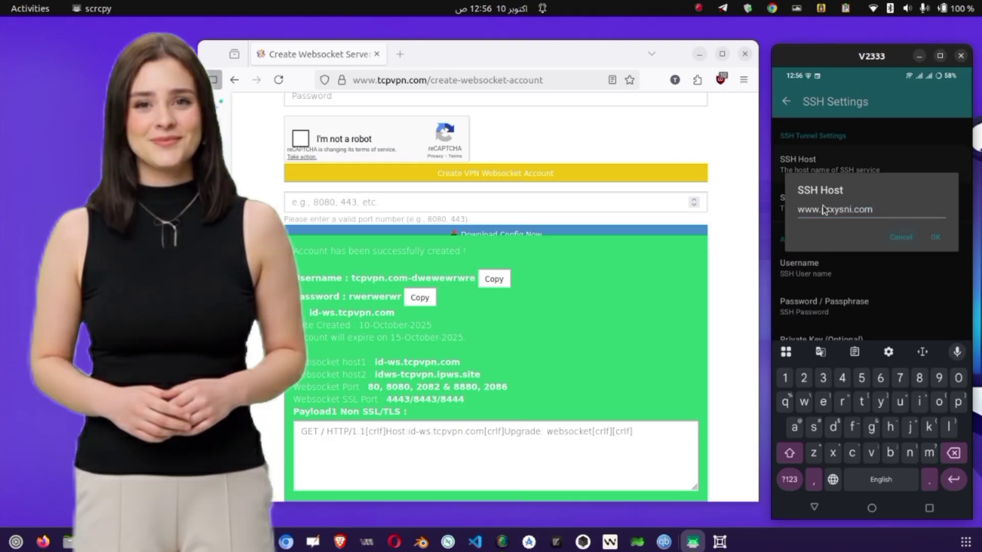
click(938, 232)
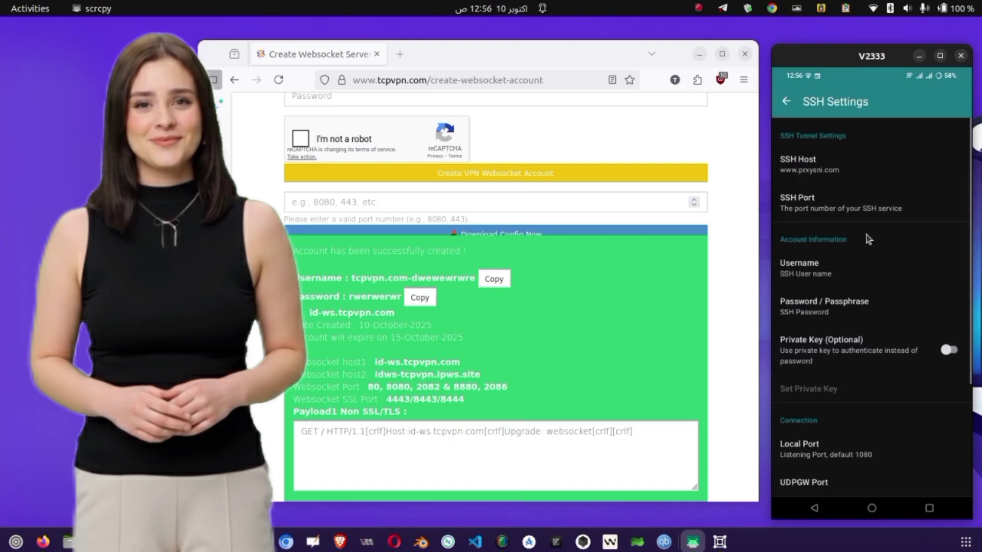
- Set SSH port 80 and paste the tcpvpn account username as SSH username
click(821, 215)
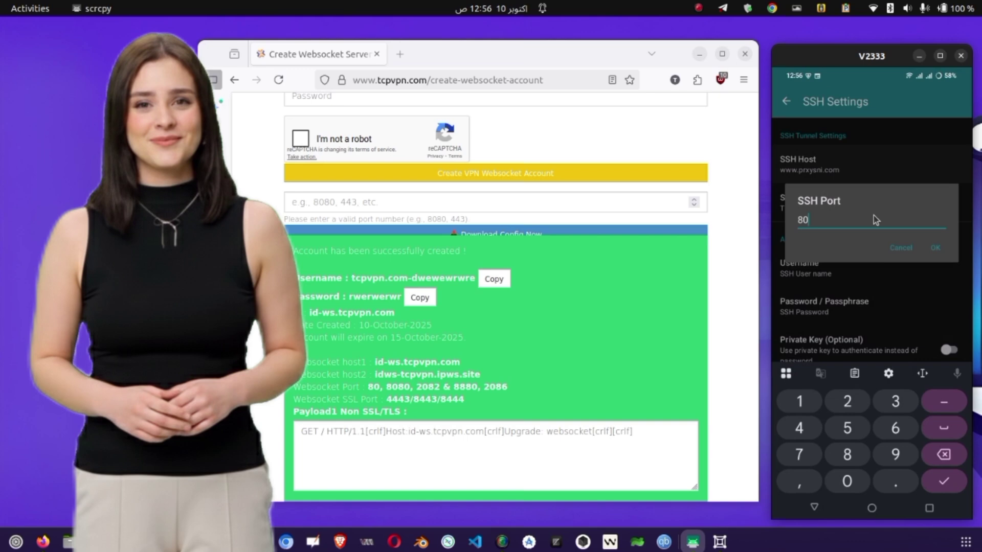
click(935, 248)
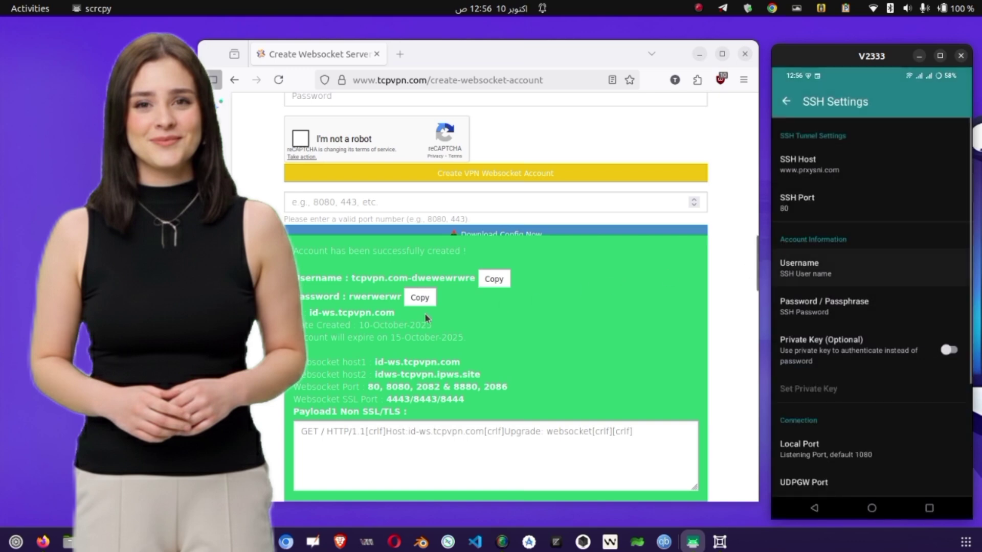
click(494, 279)
scroll(491, 281, up, 1)
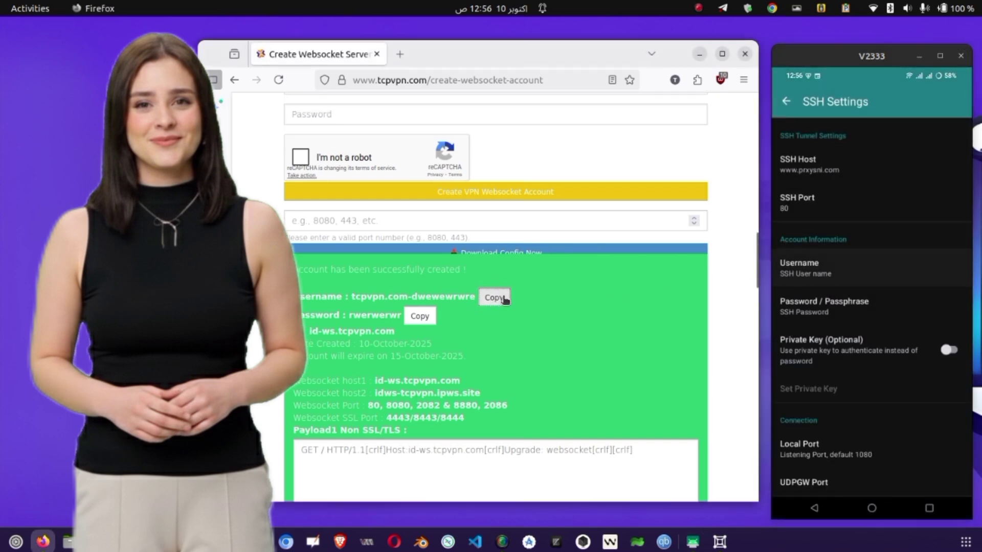
click(810, 301)
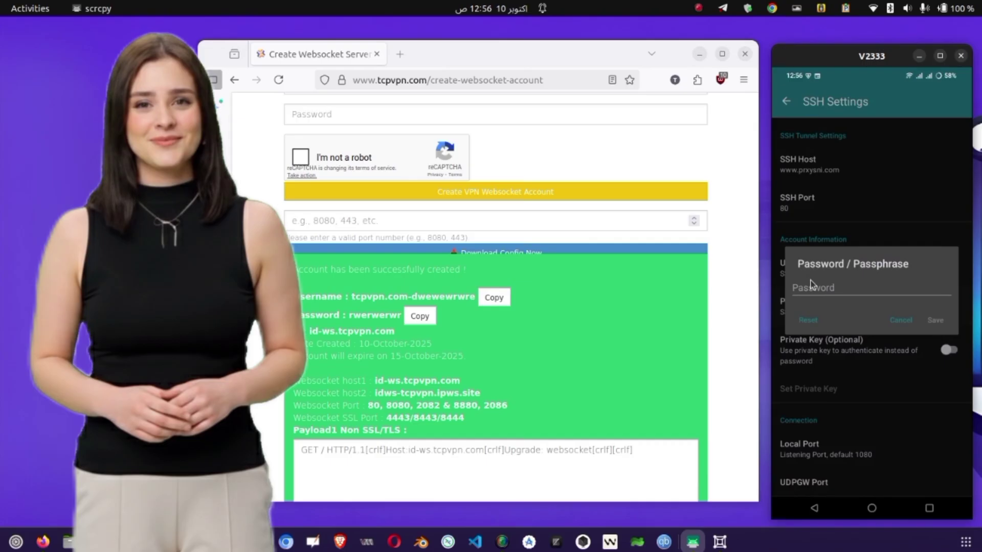
click(886, 318)
click(831, 274)
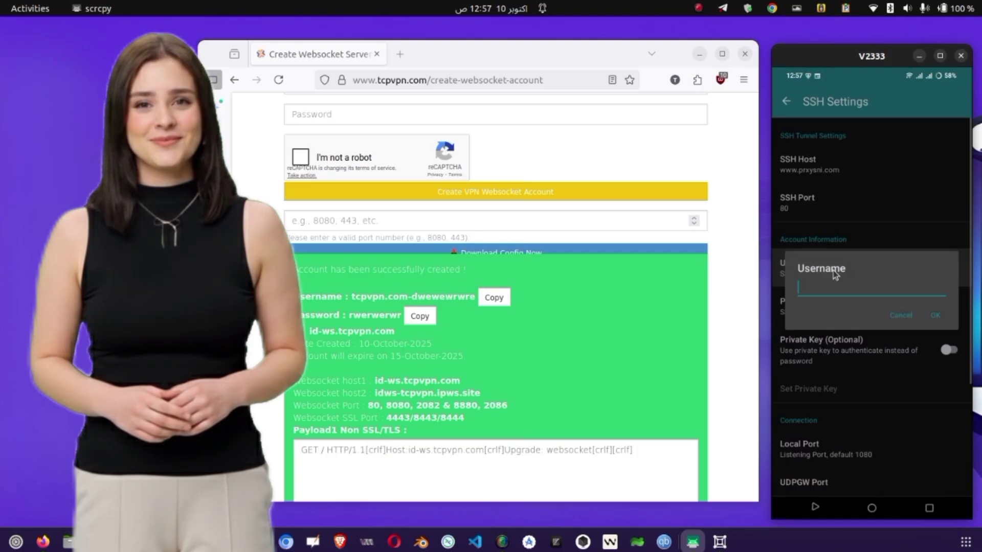
key(ctrl+v)
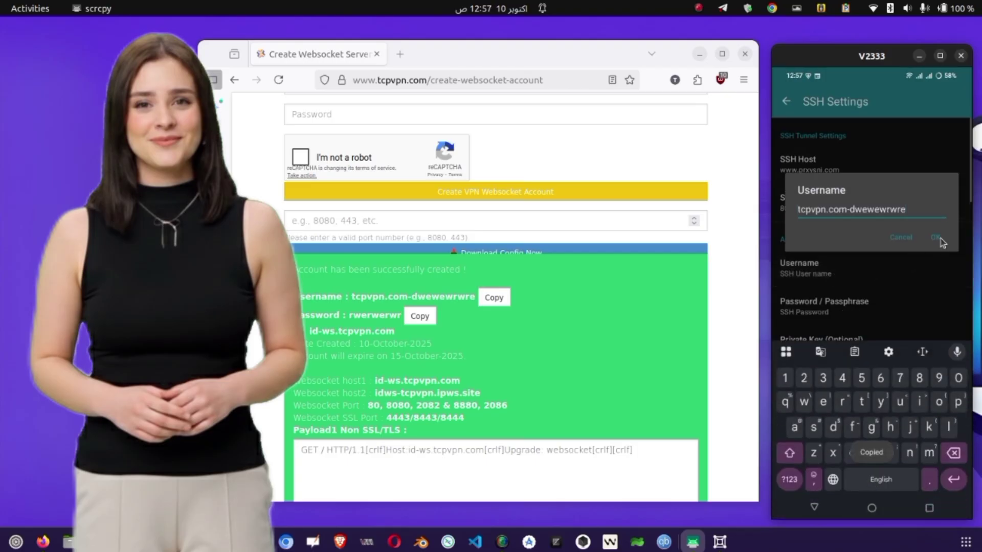
click(936, 238)
- Paste the tcpvpn account password into the SSH password and save it
click(420, 316)
scroll(413, 315, down, 1)
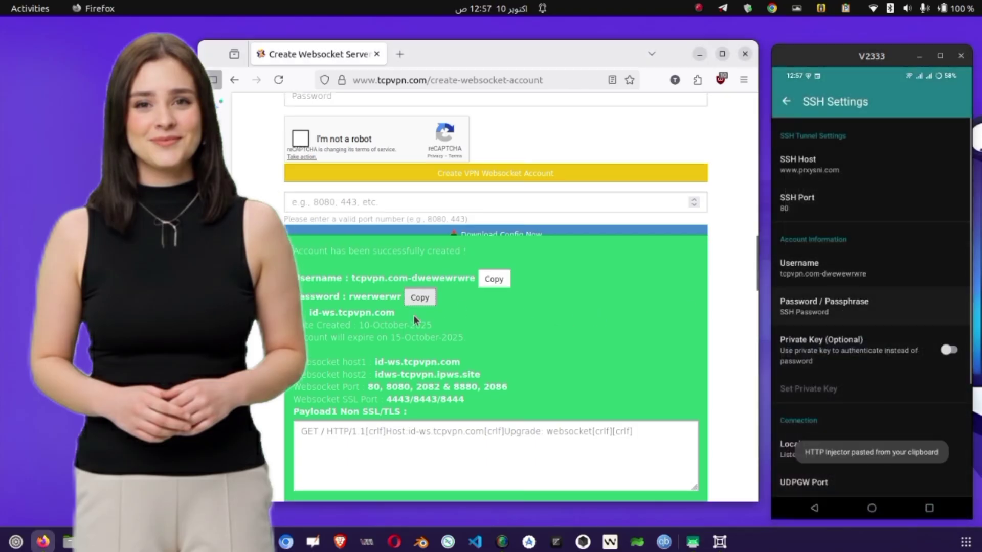
click(785, 313)
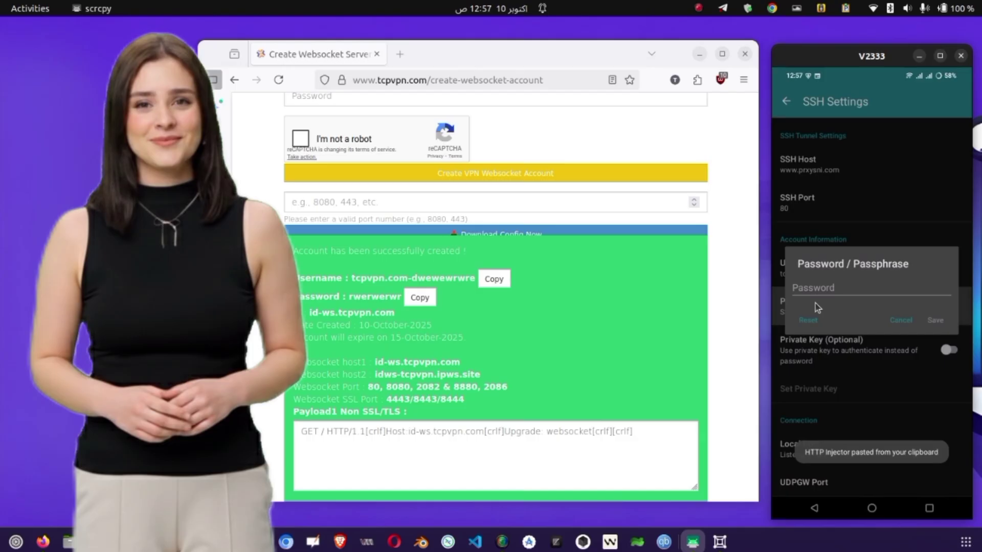
click(818, 290)
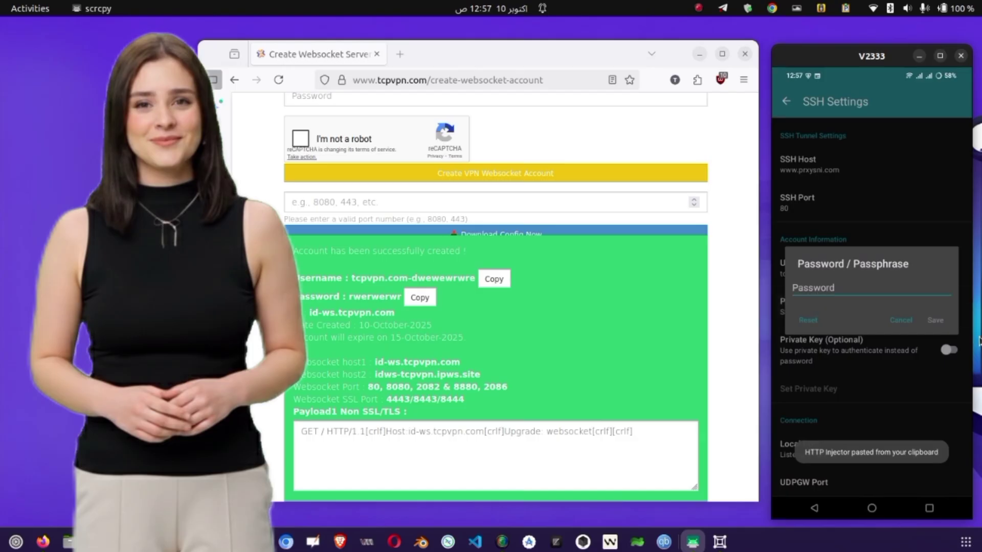
click(936, 320)
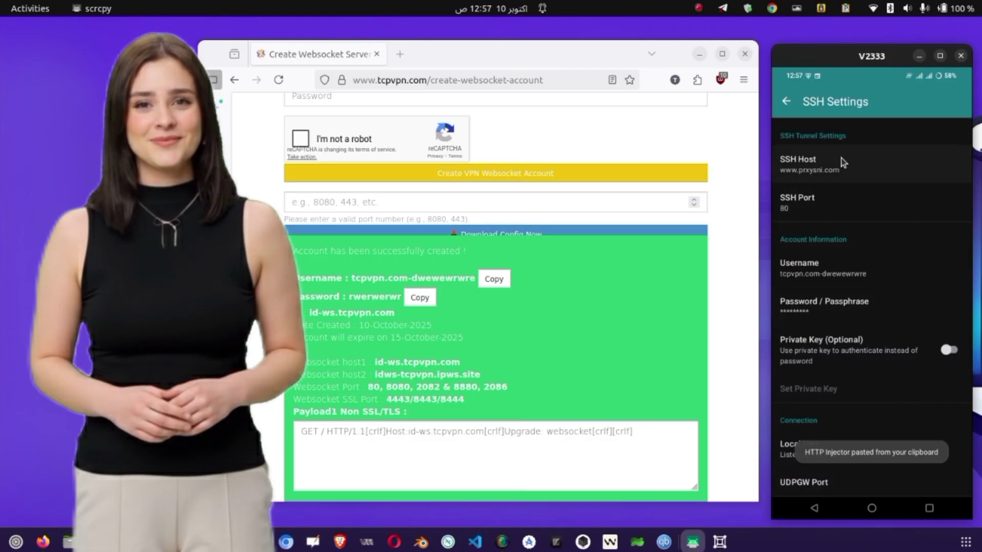
click(826, 160)
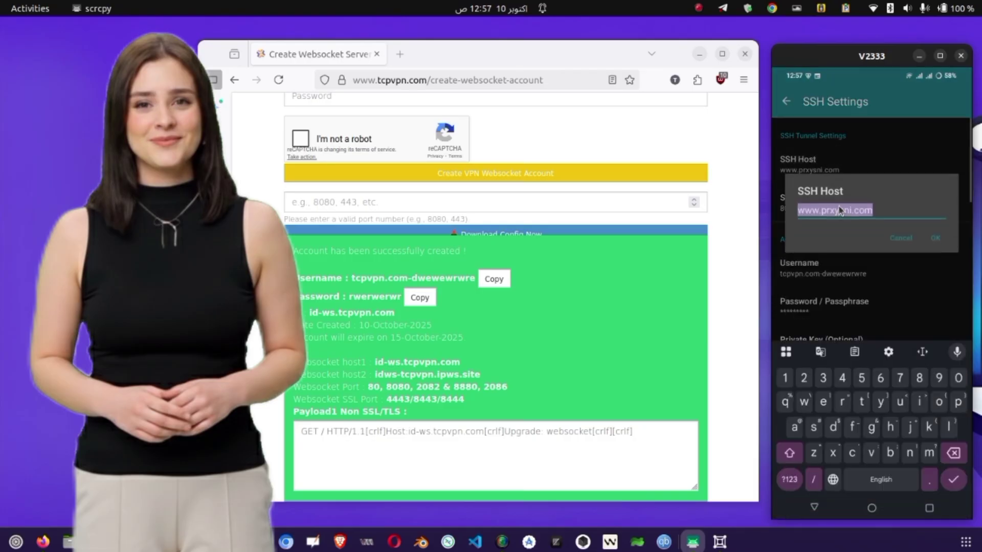
text(www)
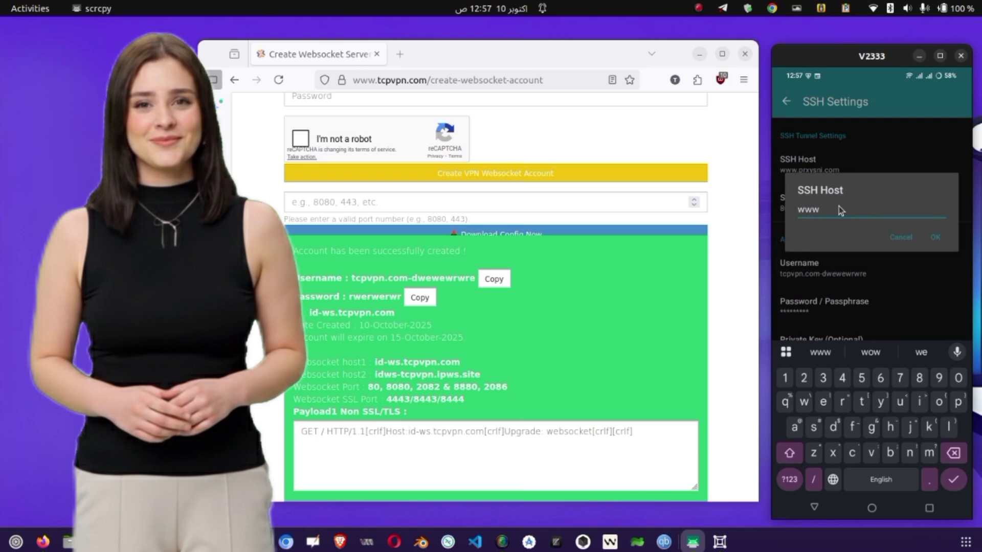
text(.)
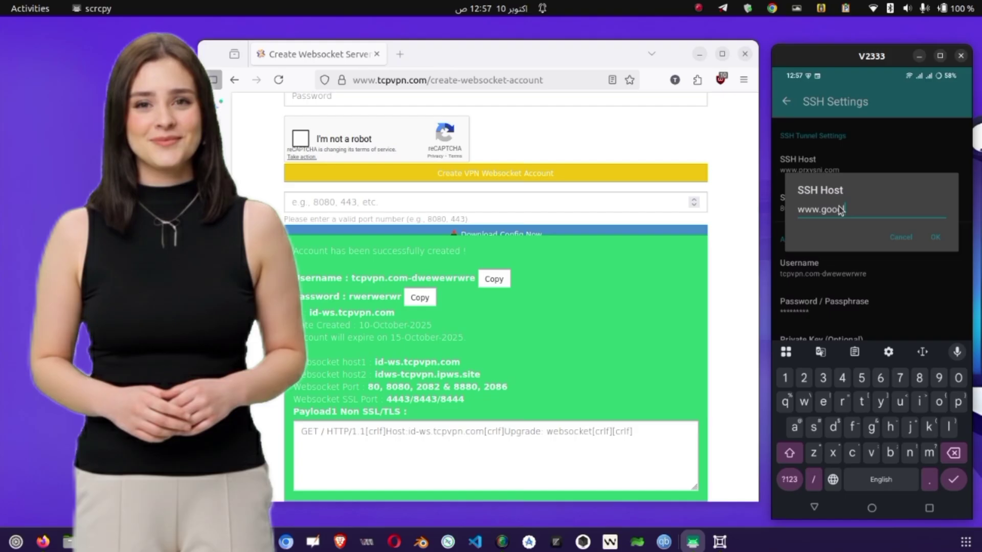
text(google.com)
click(938, 235)
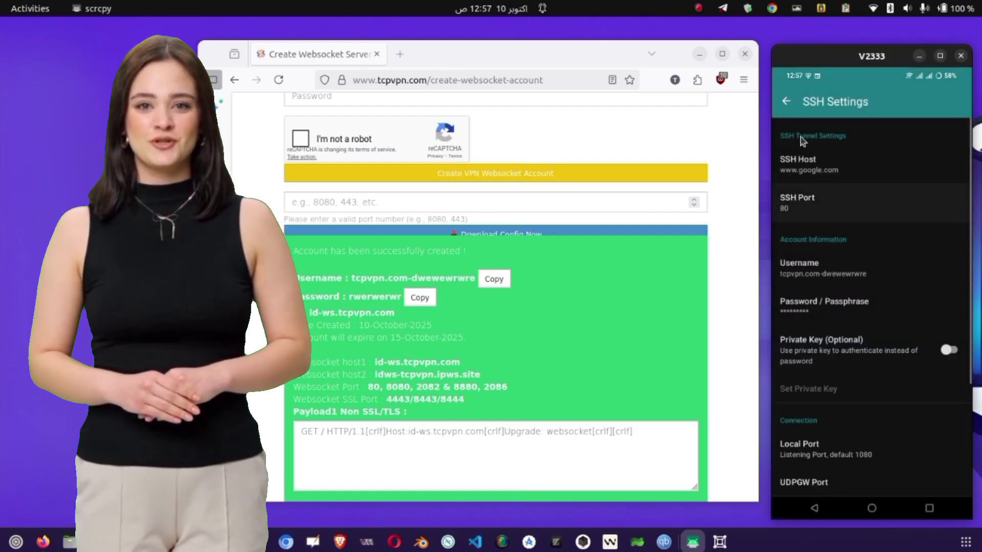
- Start the VPN connection from Home and allow notifications
click(782, 101)
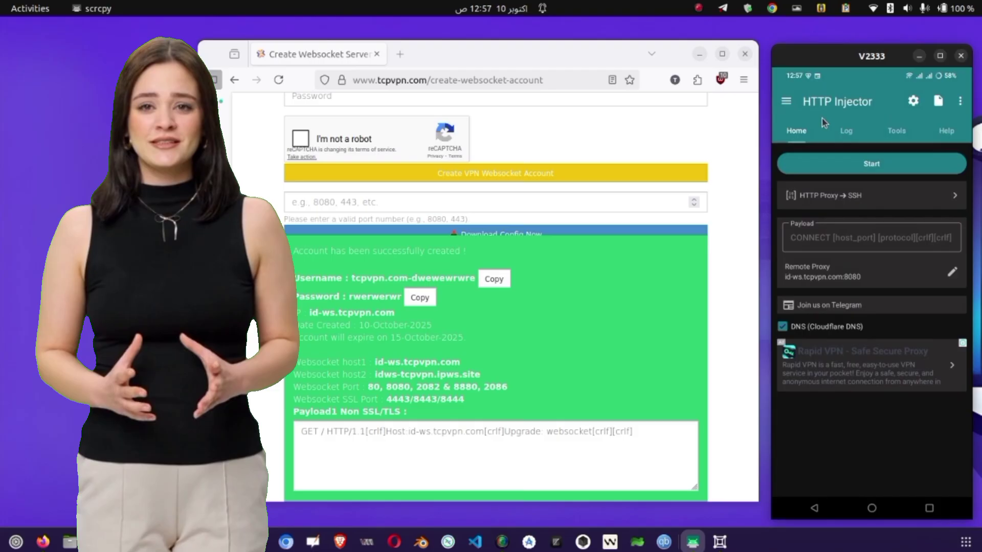
click(869, 166)
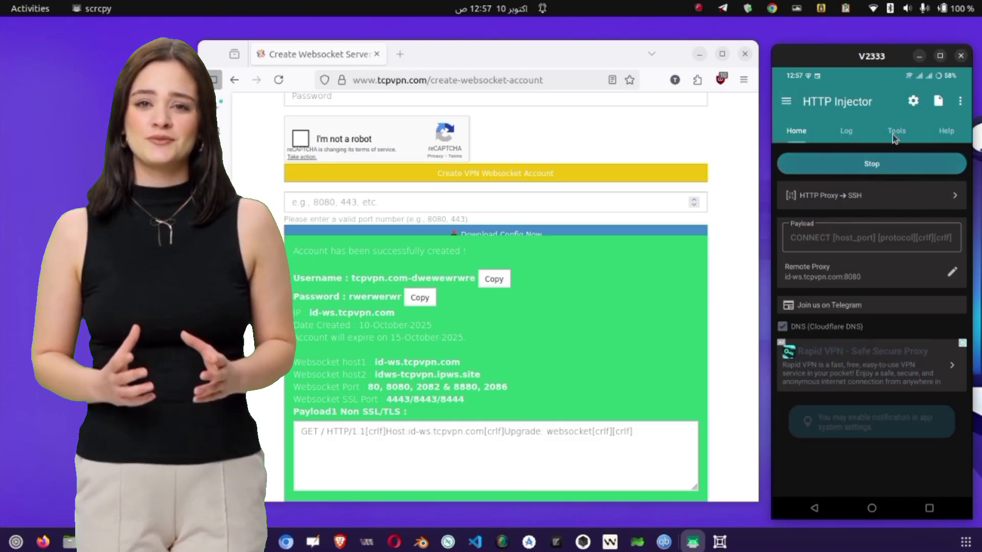
click(875, 309)
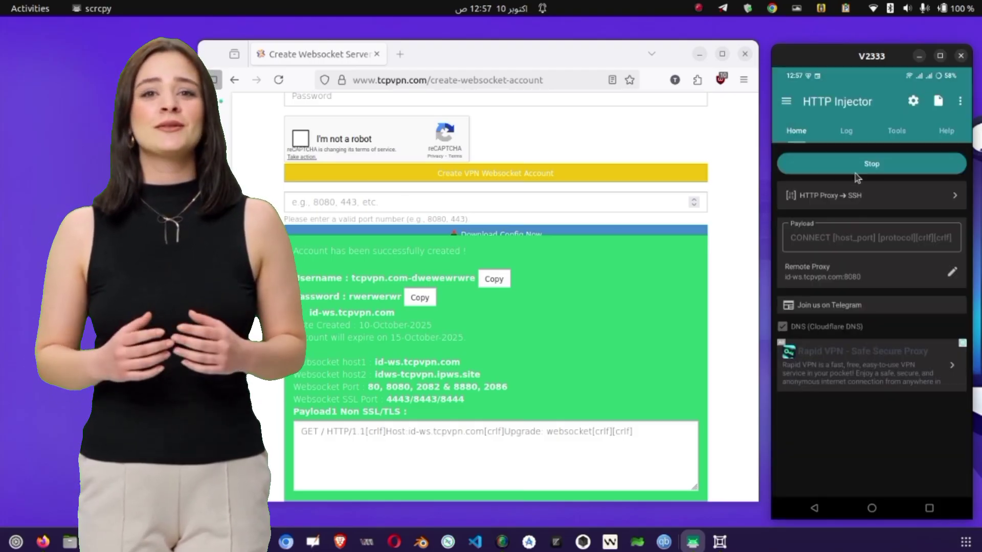
- Check the connection log twice, then open the navigation drawer from Home
click(847, 130)
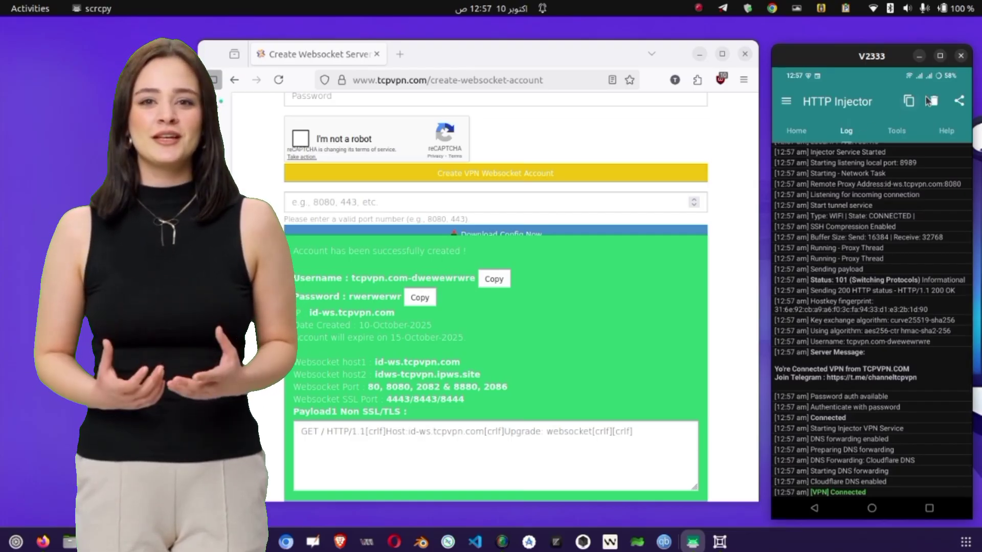
click(797, 130)
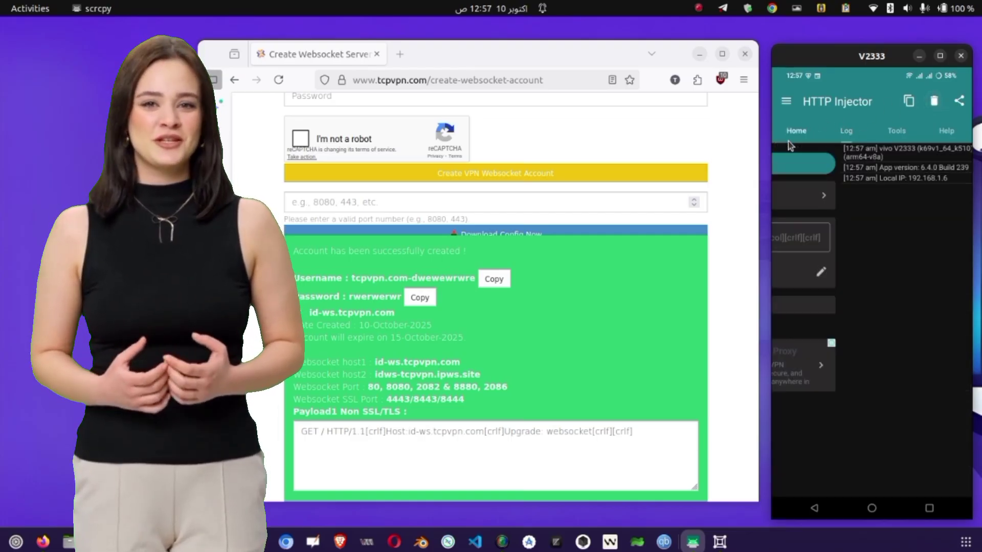
click(840, 174)
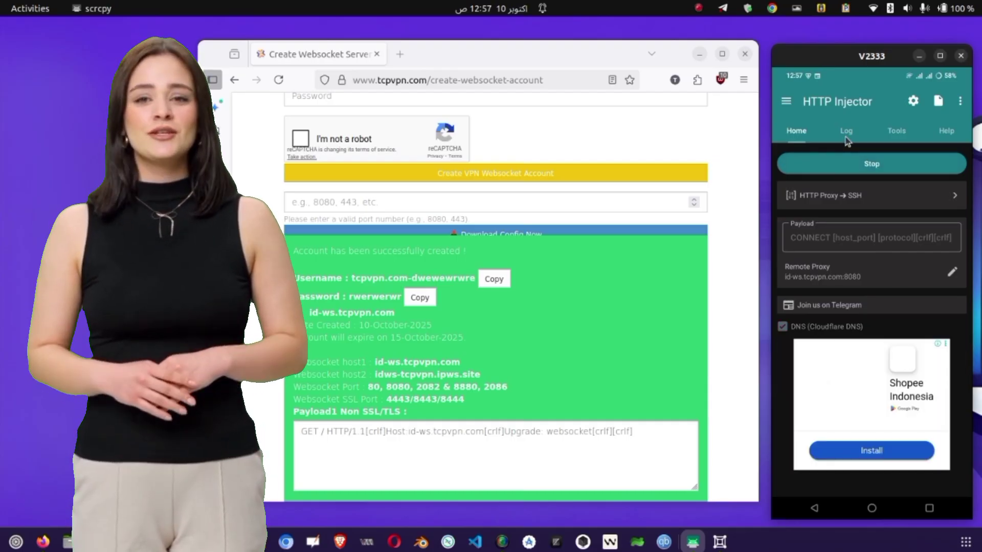
click(846, 136)
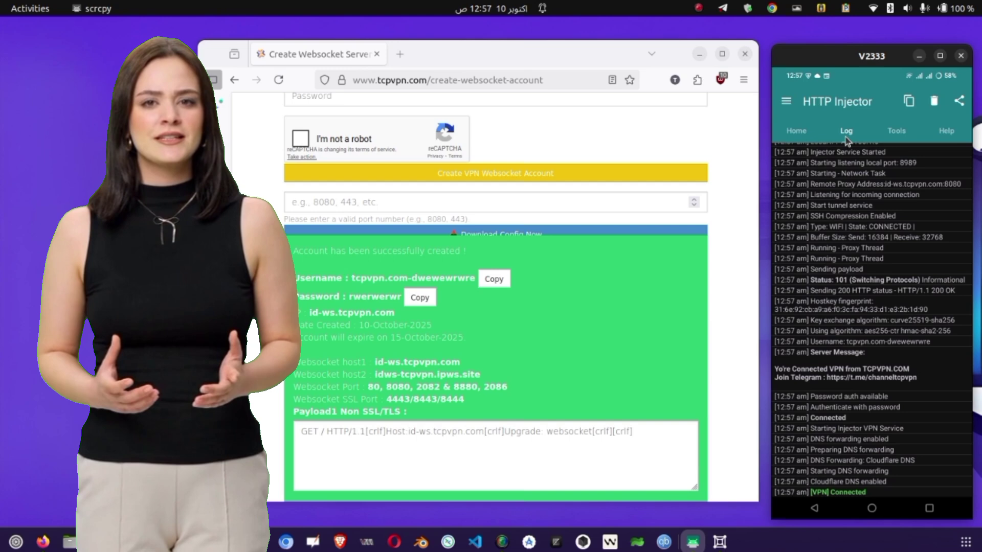
click(794, 133)
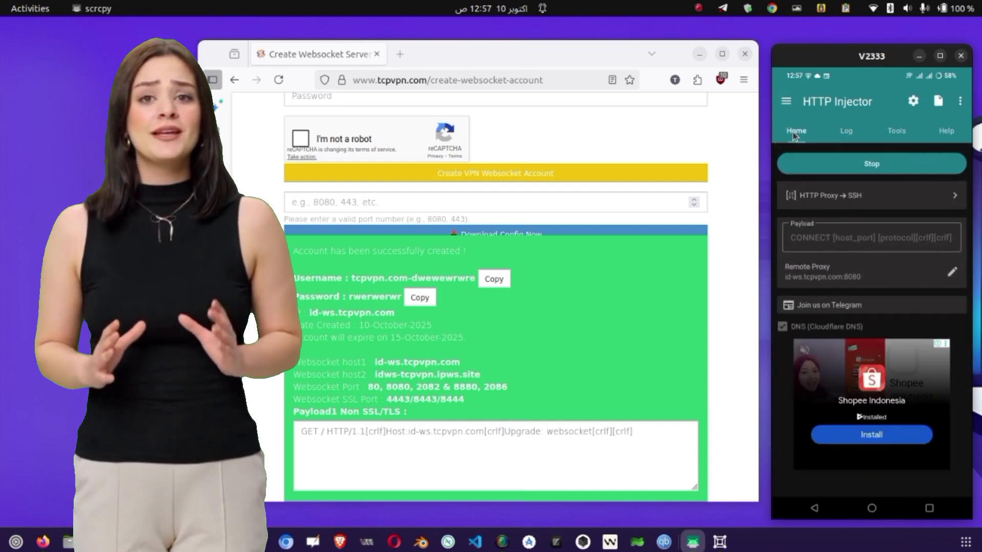
click(786, 102)
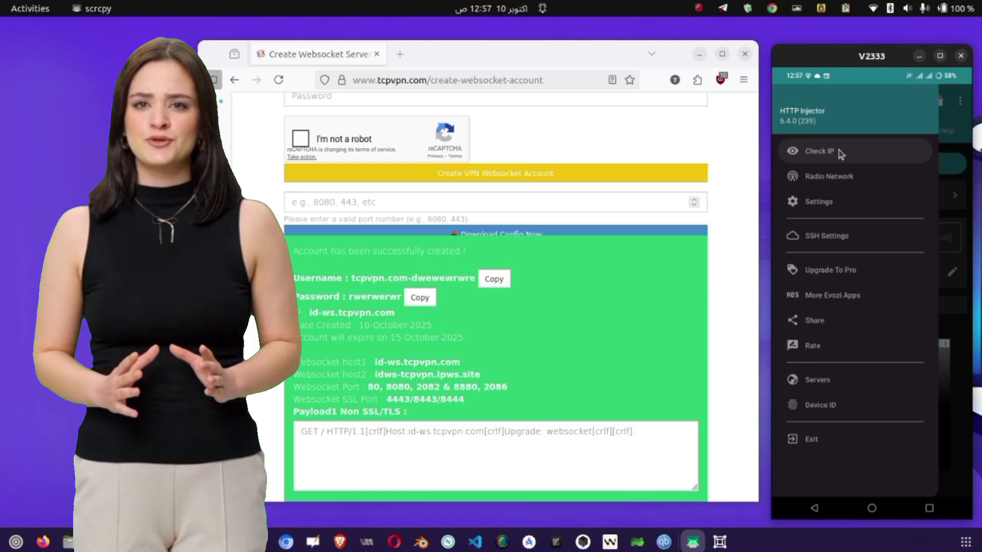
- Check the public IP through the VPN: 5.34.176.34, located in Singapore
click(818, 152)
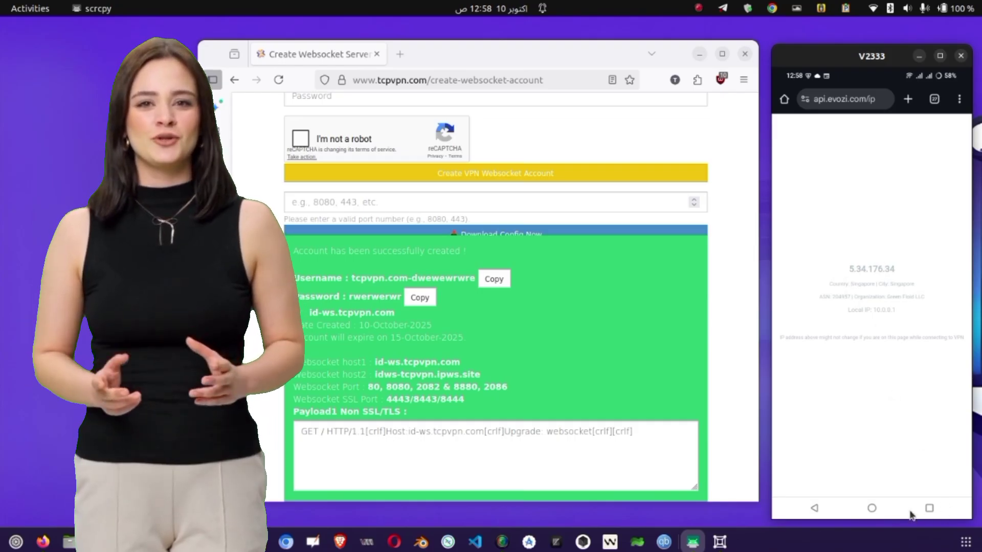
- Switch back to HTTP Injector and stop the VPN connection
click(929, 508)
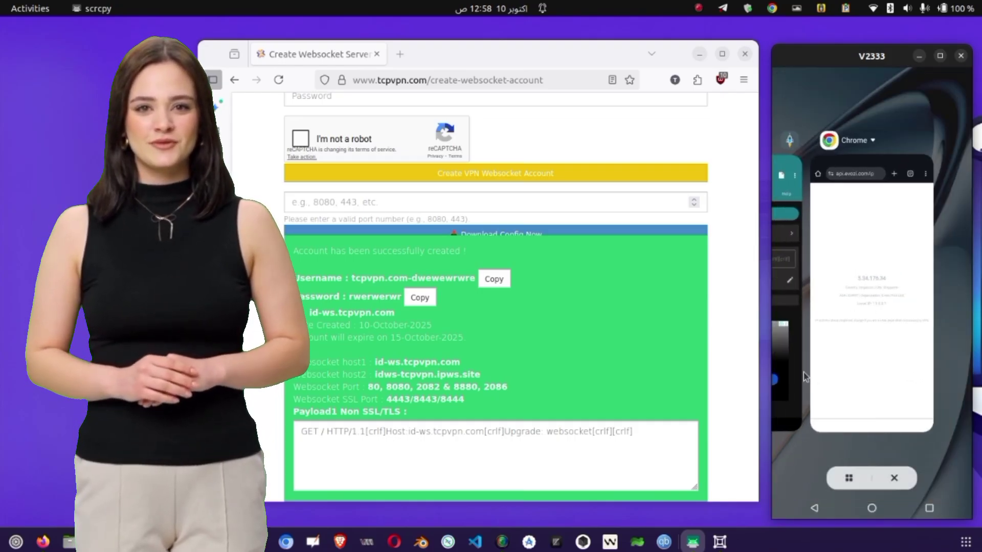
click(784, 339)
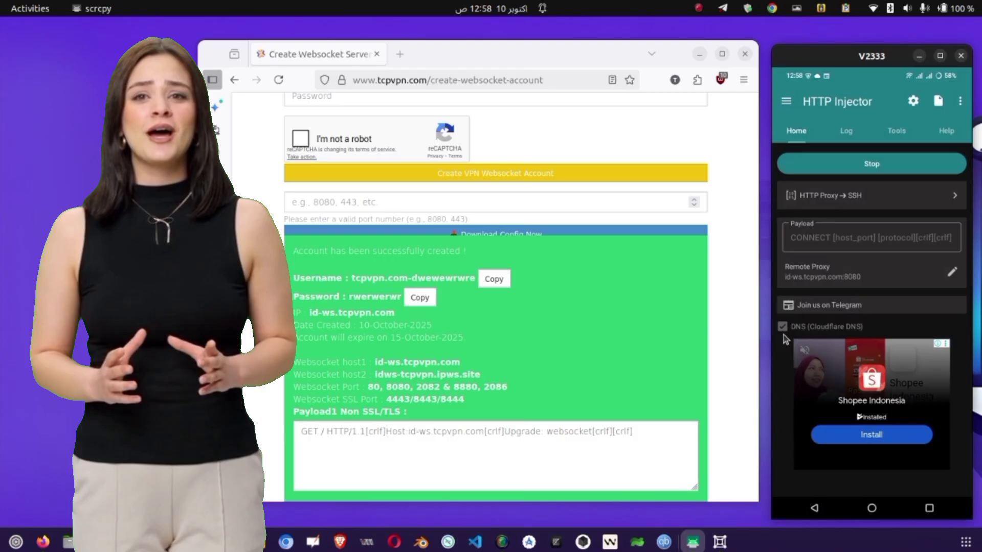
click(819, 165)
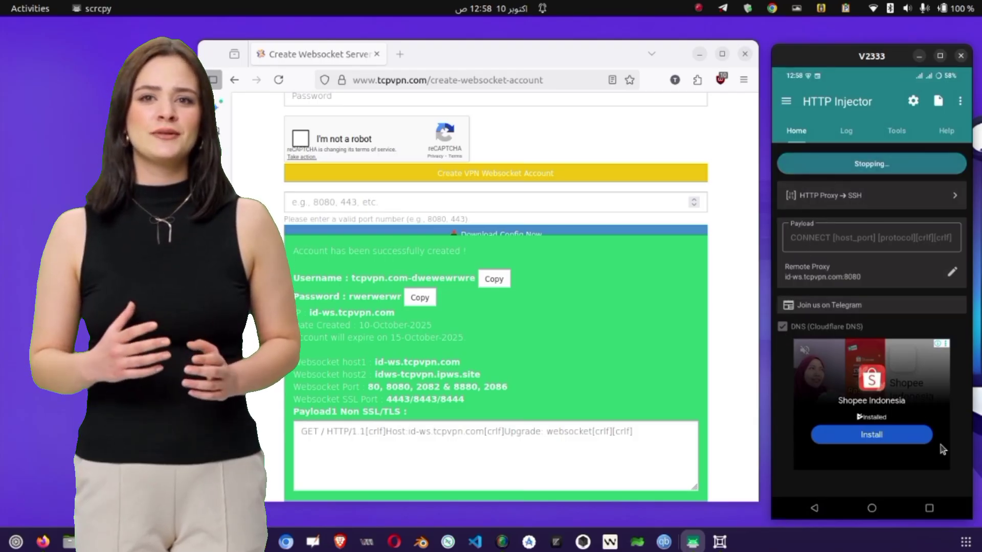
- Reload the IP page in Chrome, now showing 182.188.24.224 in Islamabad, then return to HTTP Injector
click(927, 514)
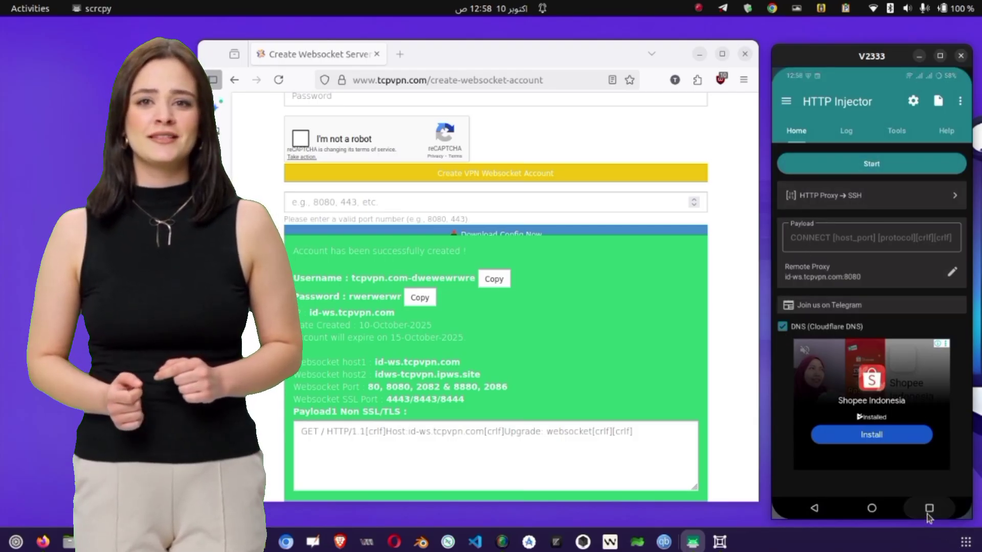
click(795, 313)
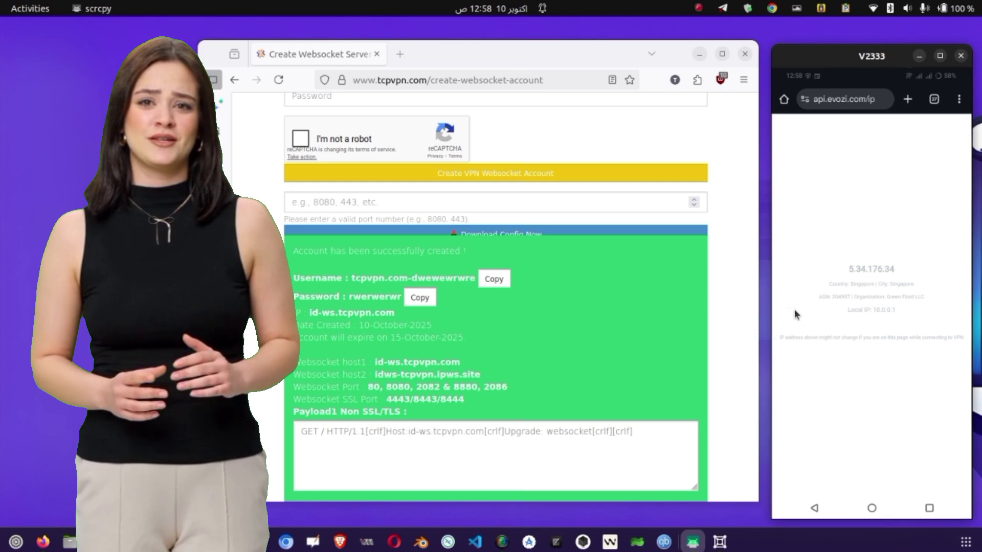
click(959, 99)
click(956, 100)
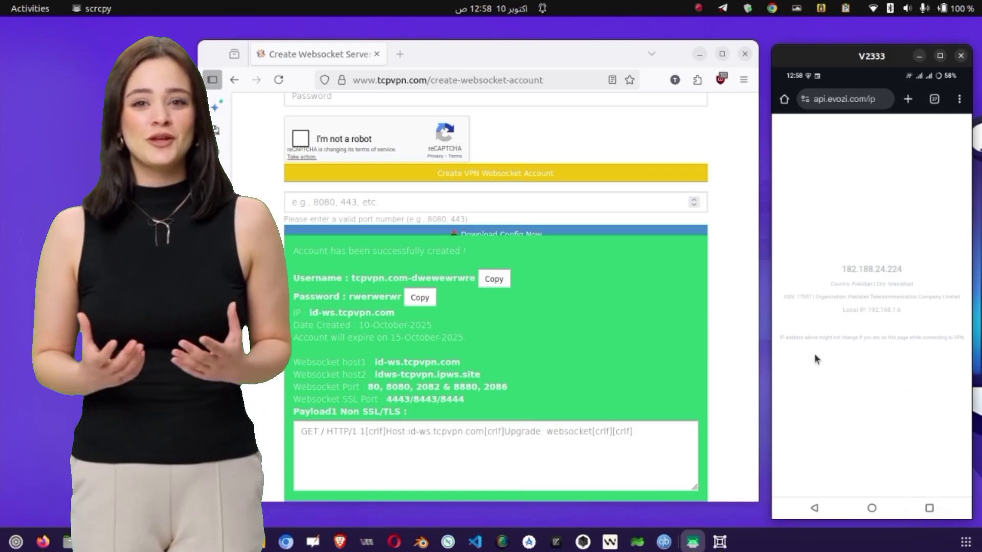
click(928, 508)
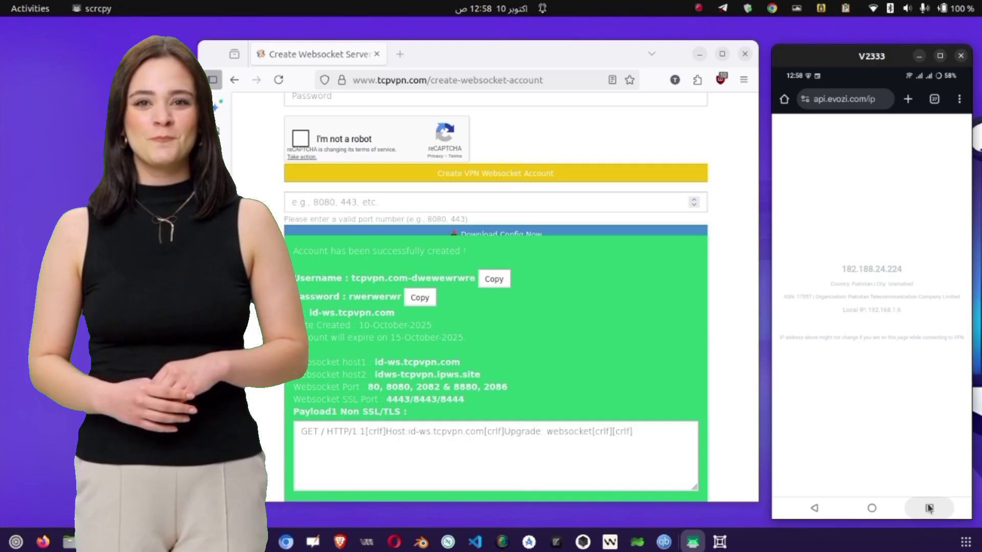
click(794, 318)
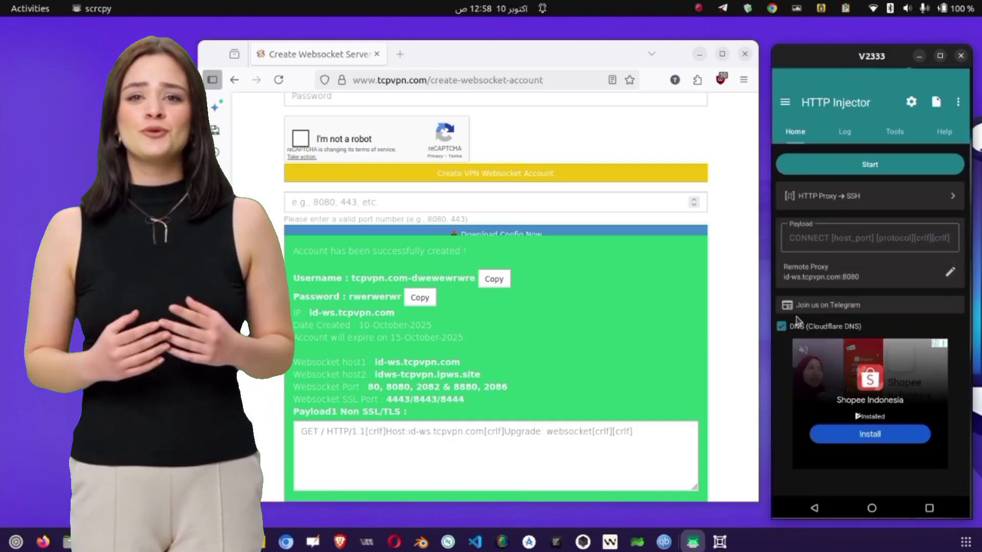
- Start a config export named 'newfileweb' including SSH settings, locked against editing
click(939, 101)
click(917, 132)
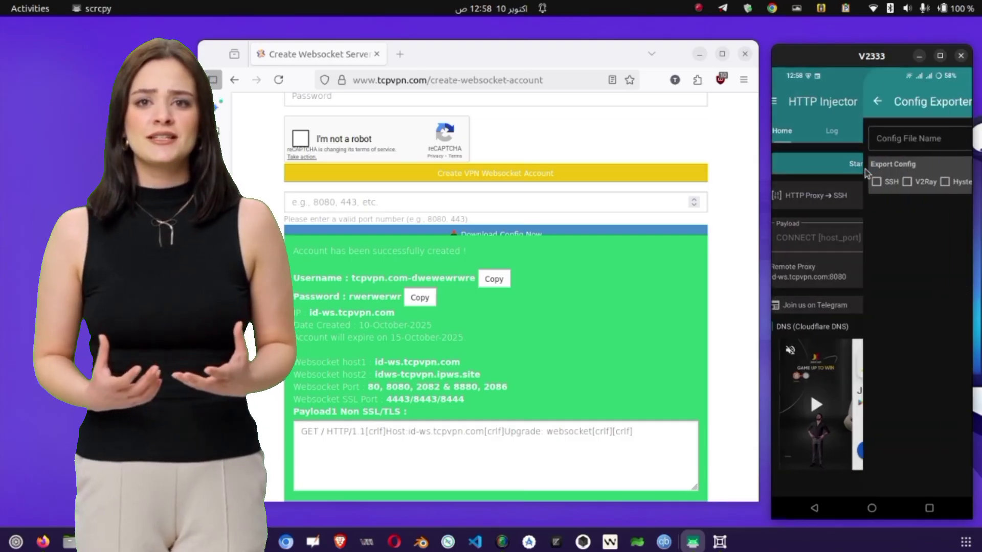
click(812, 134)
text(new)
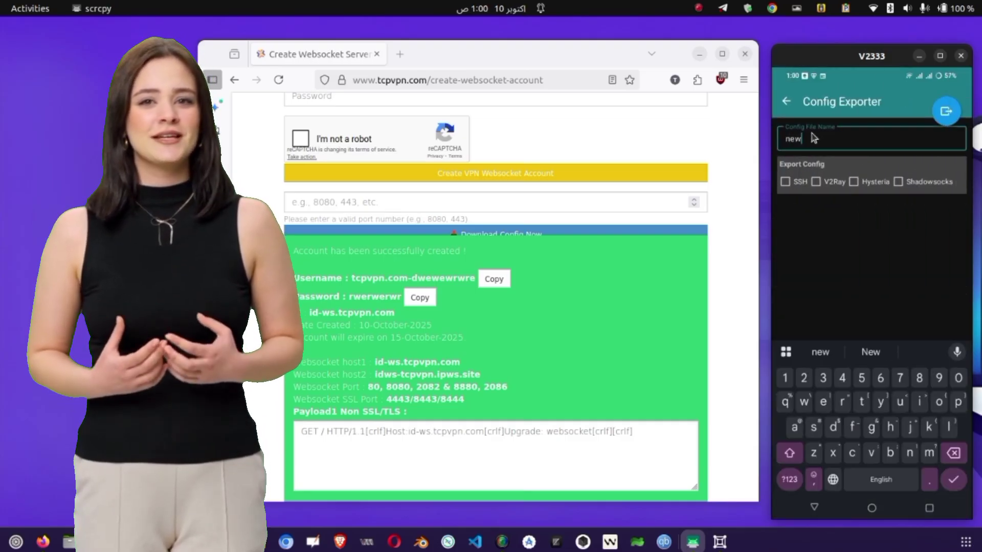
text(fileweb)
click(785, 182)
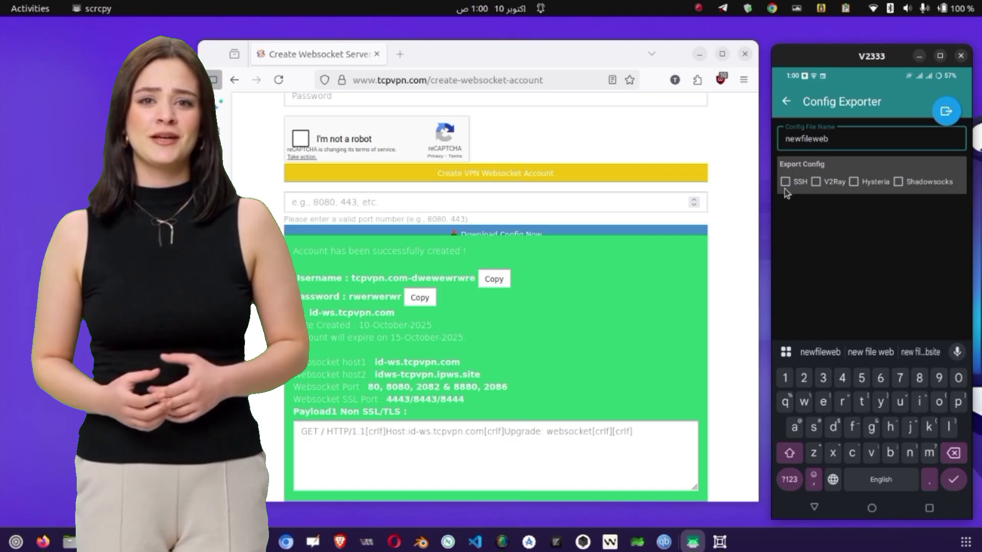
click(785, 231)
click(813, 508)
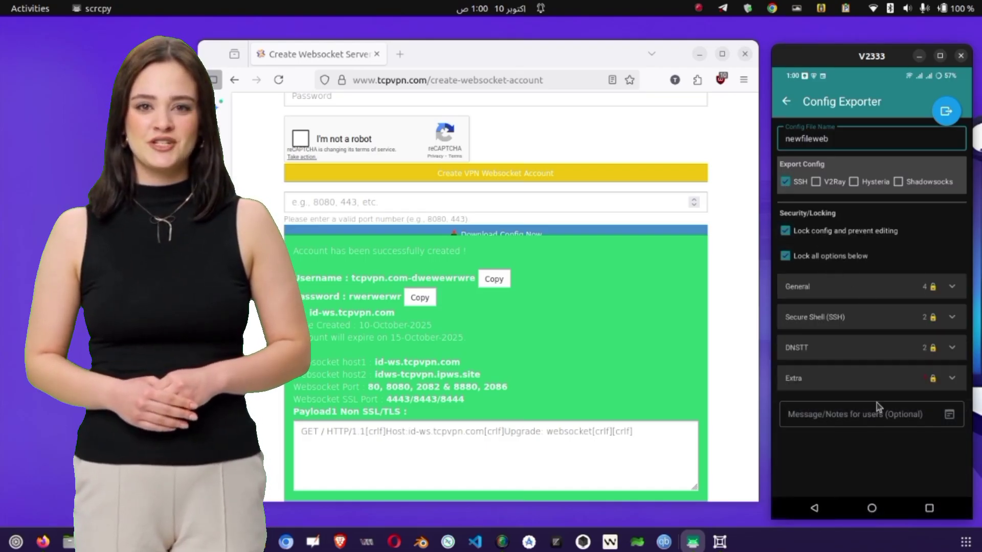
- Review the General and SSH lock options and toggle the Mobile data network only restriction
click(808, 288)
click(952, 417)
click(952, 287)
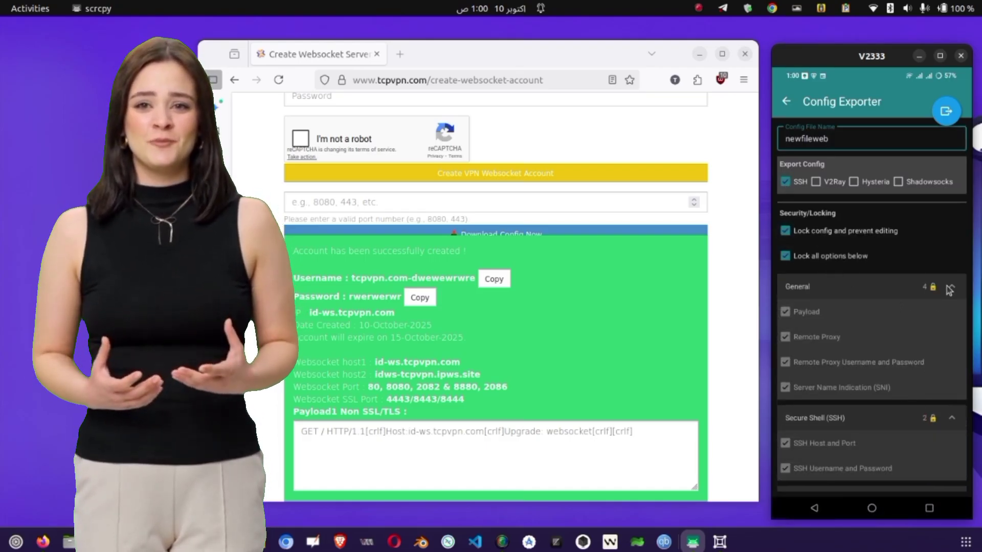
click(952, 317)
click(952, 378)
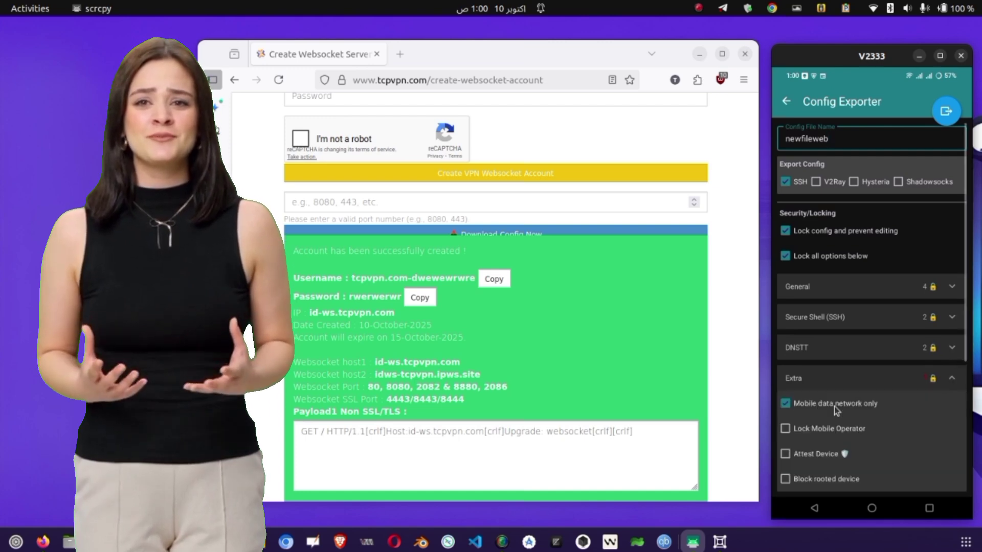
click(815, 403)
click(813, 377)
- Add the note 'my new file', choose Save locked & unlocked, and export the config
click(809, 416)
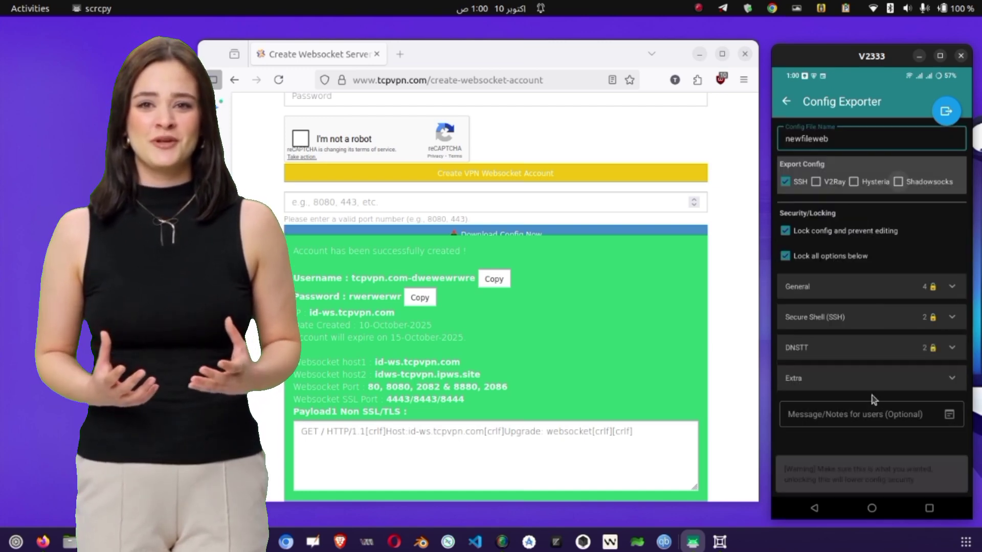
text(my new file)
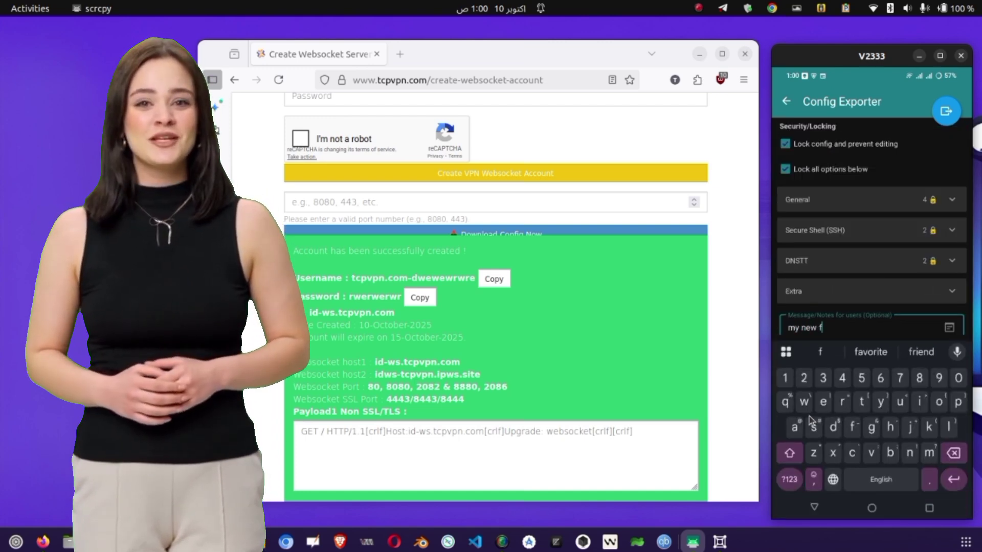
click(941, 121)
click(946, 202)
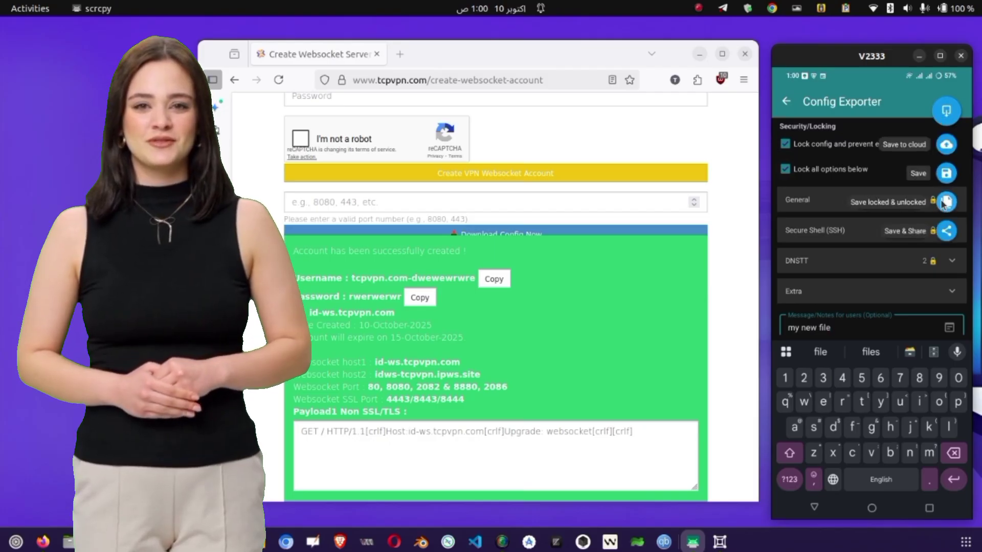
click(932, 338)
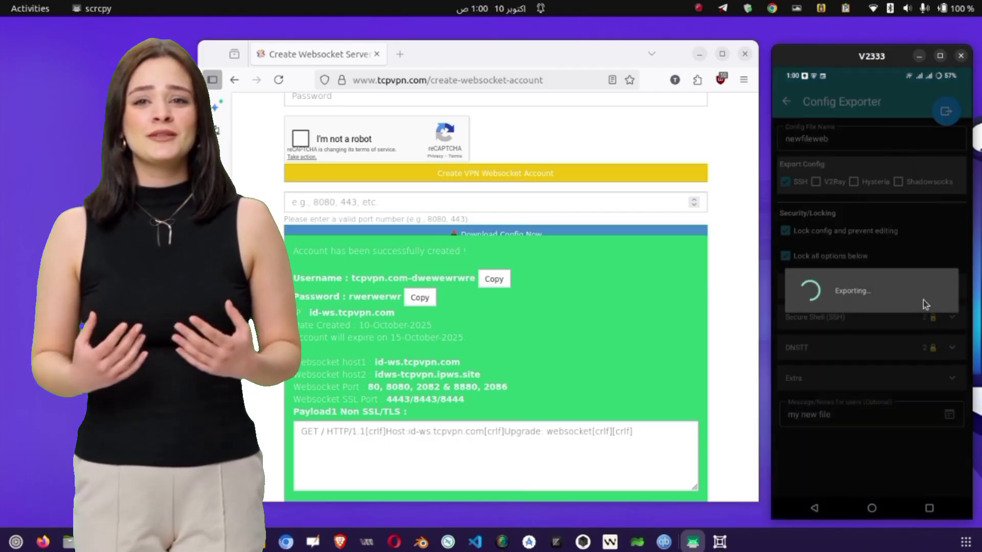
- Import newfileweb.ehi from internal storage, with files sorted by modified date, newest first
click(786, 101)
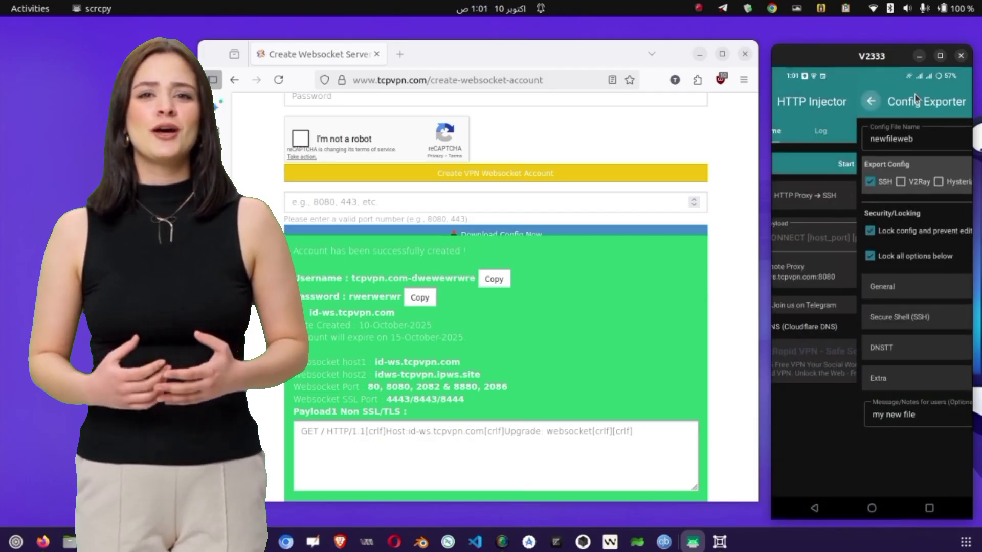
click(931, 102)
click(930, 103)
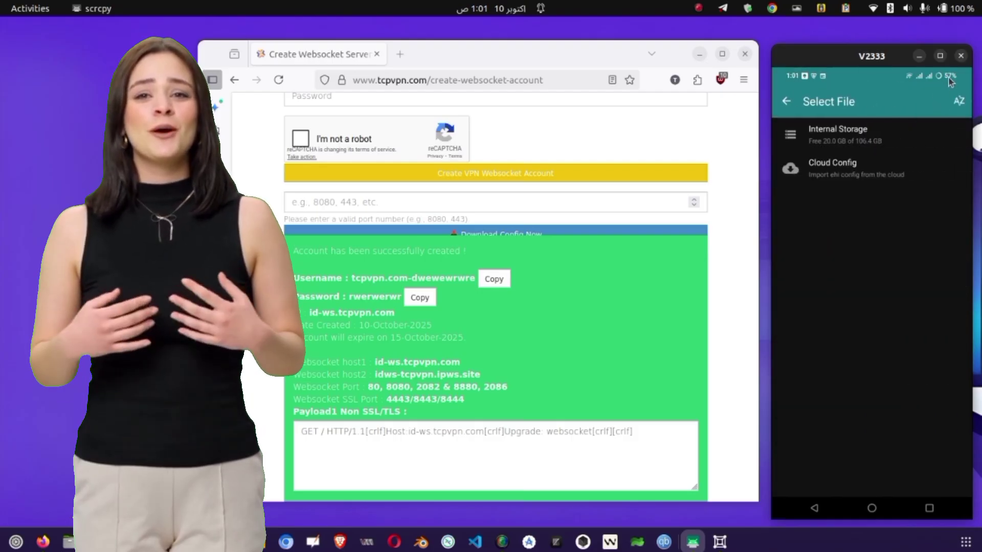
click(870, 136)
click(958, 98)
click(889, 122)
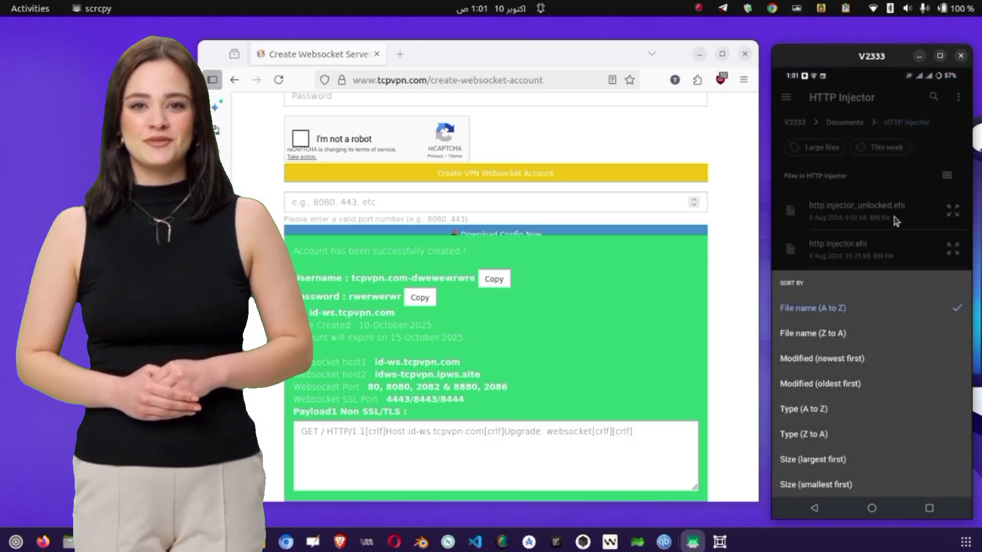
click(858, 357)
click(842, 249)
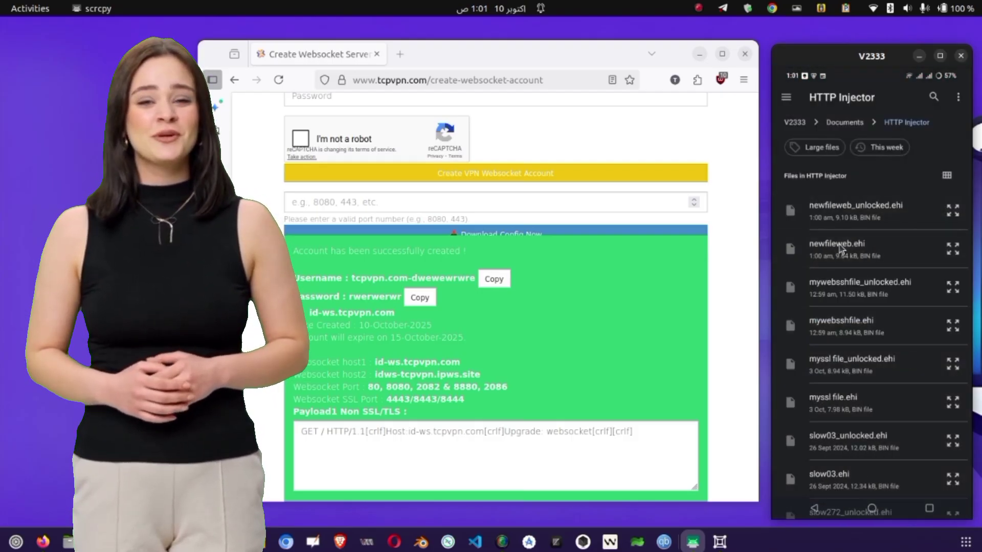